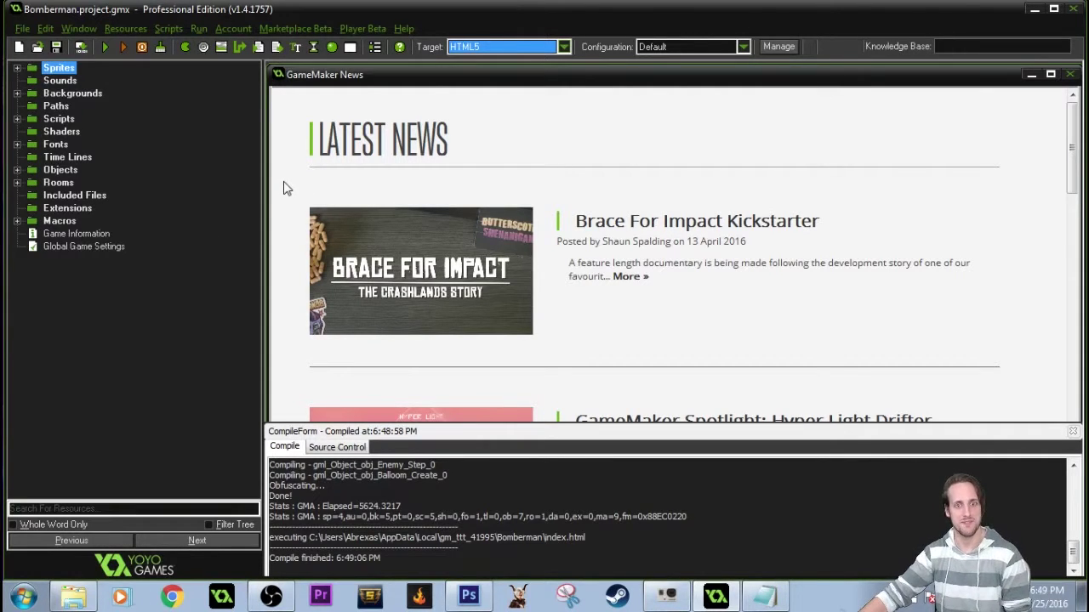
Step: Open the build Target dropdown to choose HTML5 for the Bomberman project
click(563, 46)
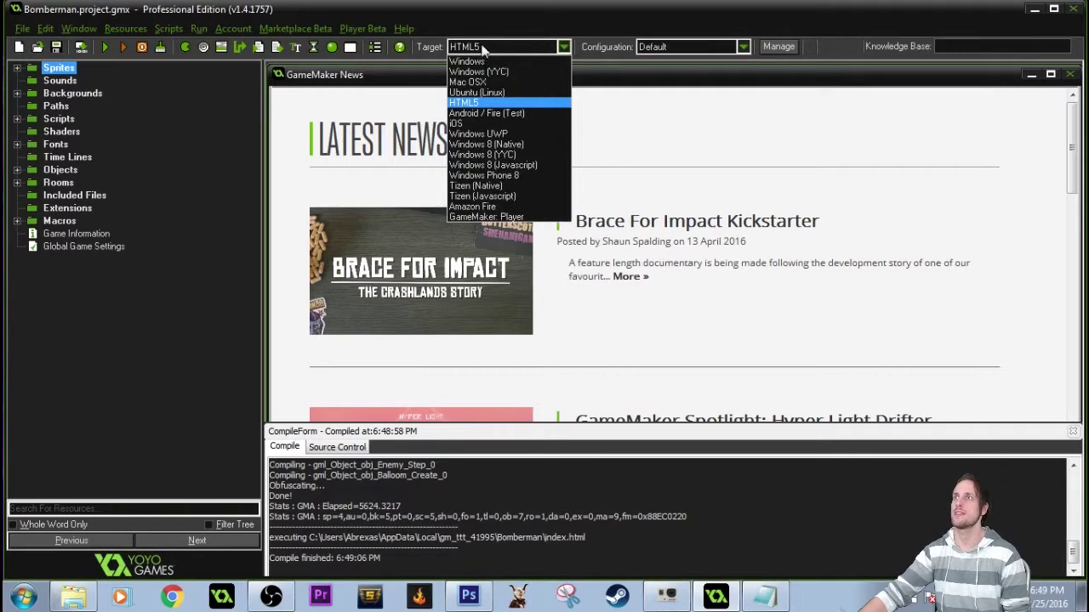
Step: Keep HTML5 as the target and run Bomberman in the browser at localhost
click(466, 104)
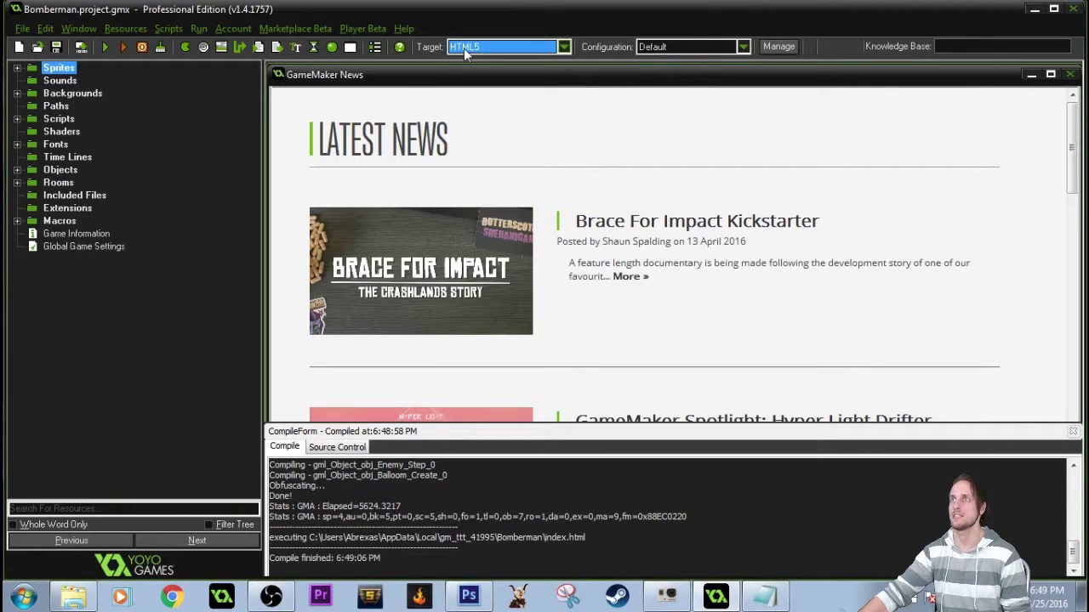
click(566, 48)
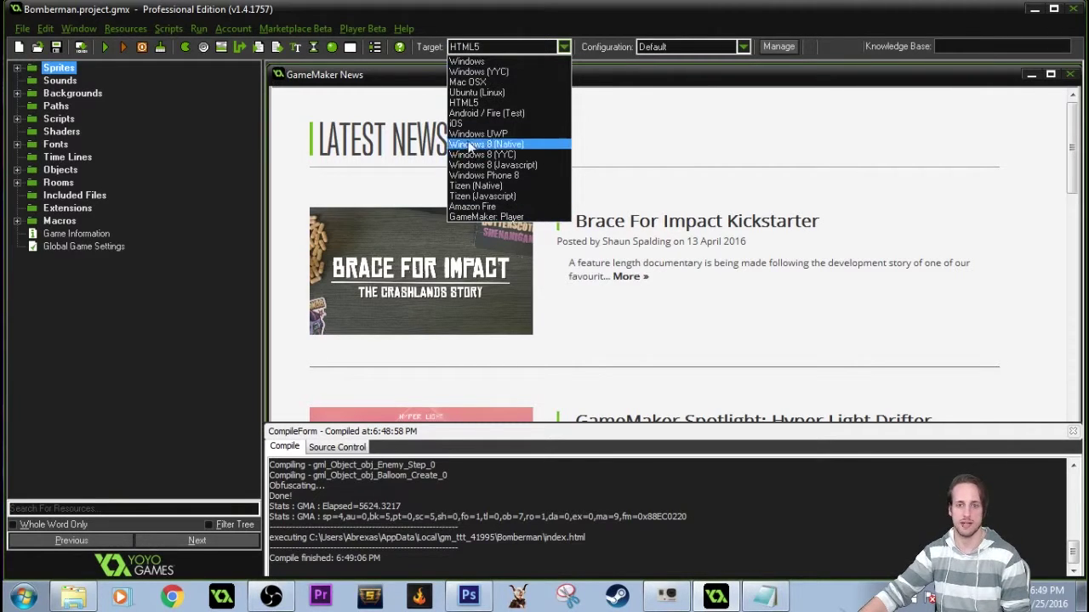
click(467, 102)
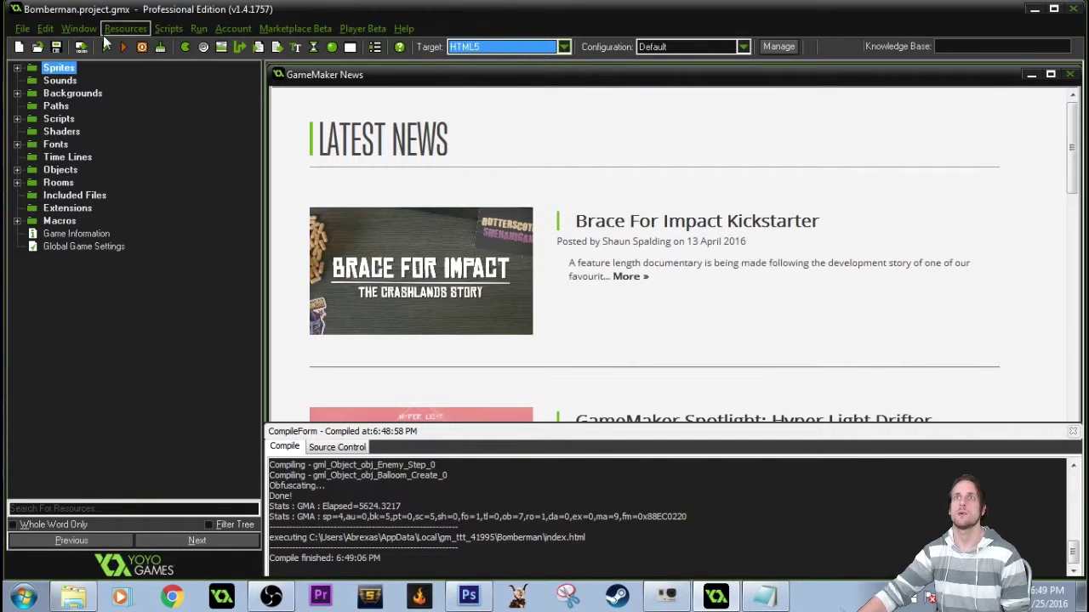
click(106, 47)
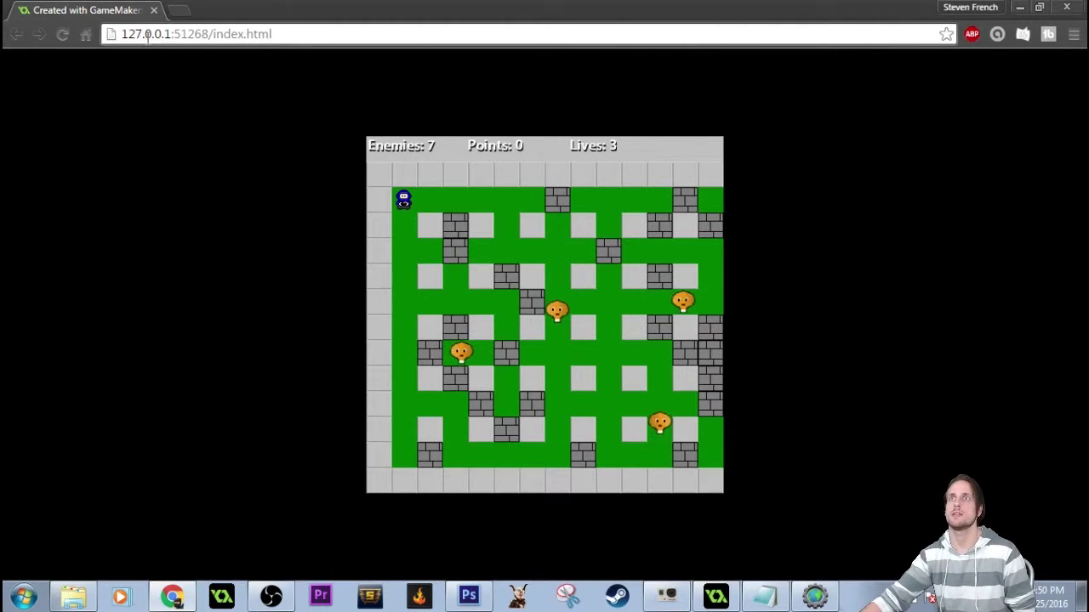
click(340, 34)
click(349, 32)
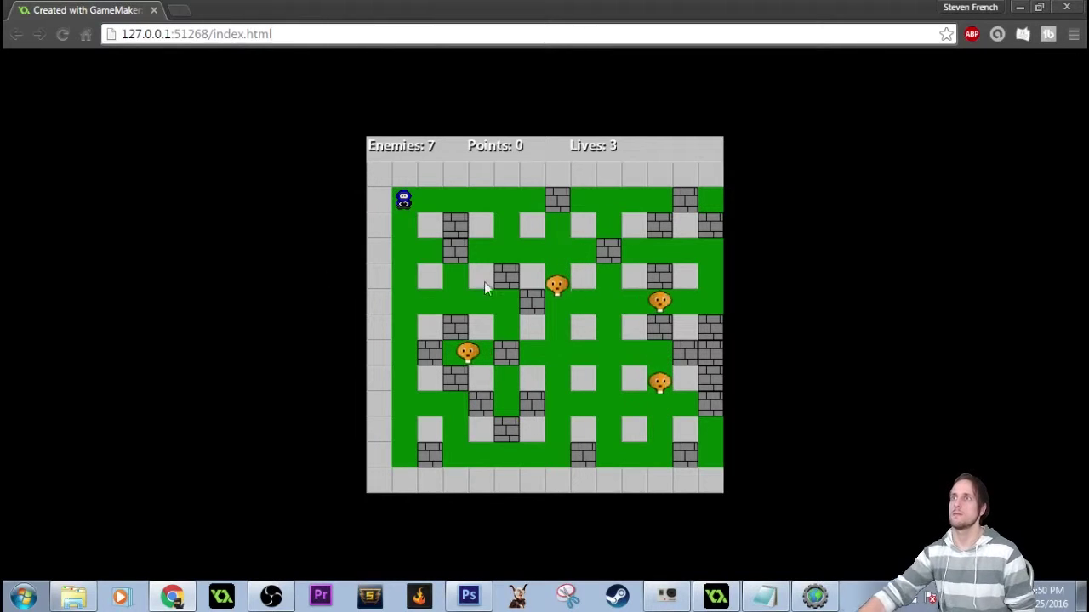
click(558, 250)
key(Right)
key(Right)
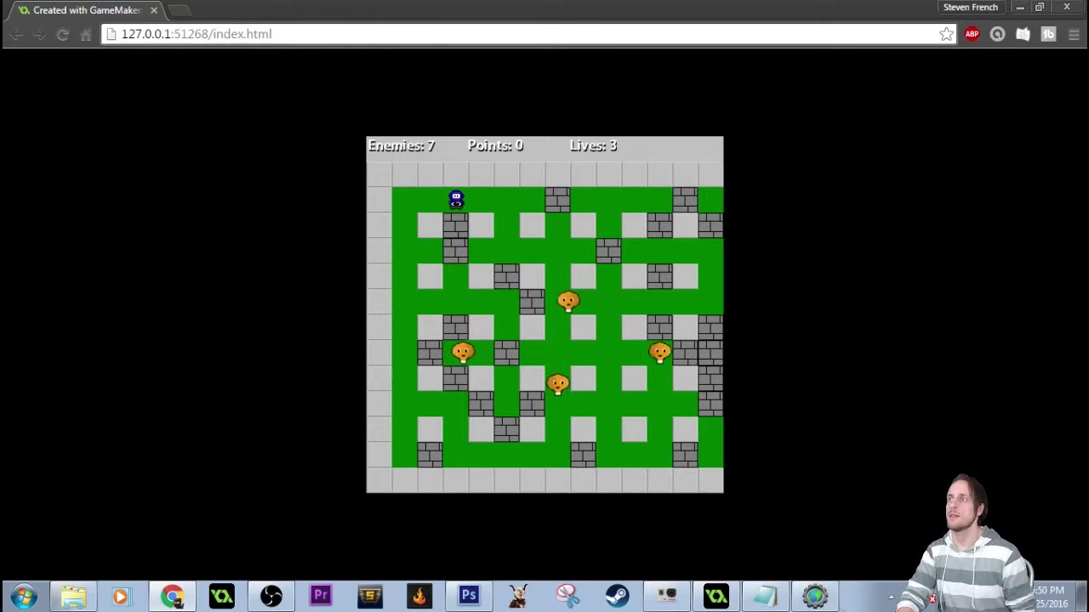
key(Down)
key(Right)
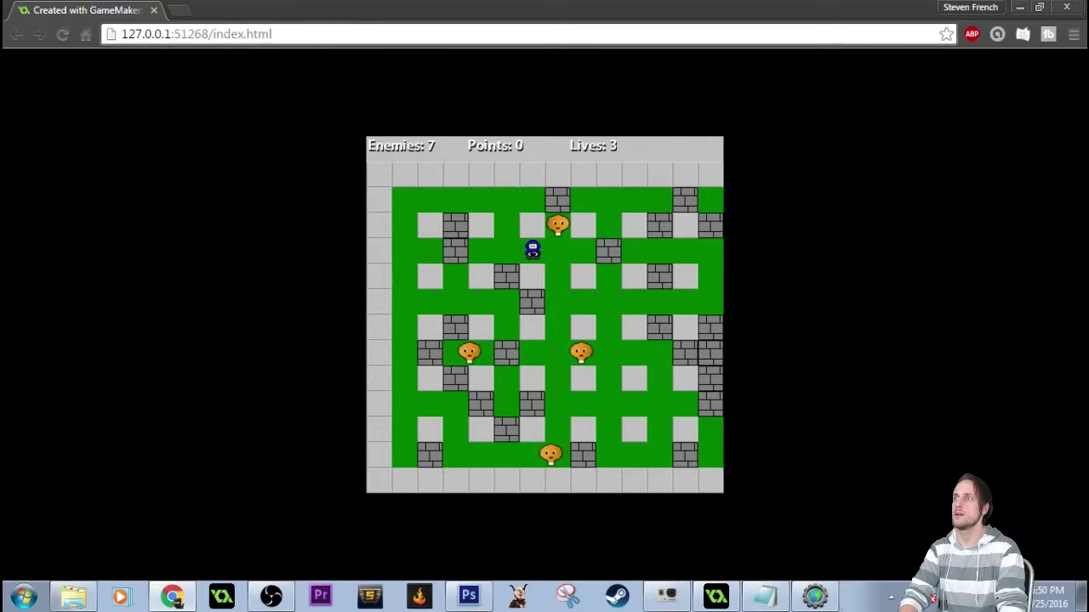
key(space)
key(Left)
key(Up)
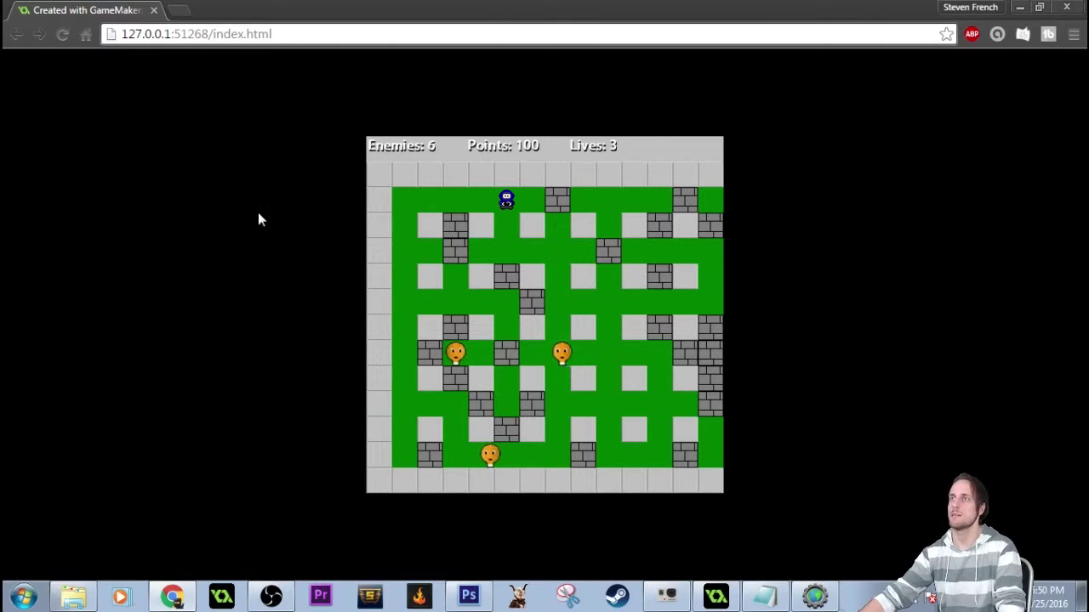
key(Down)
key(Right)
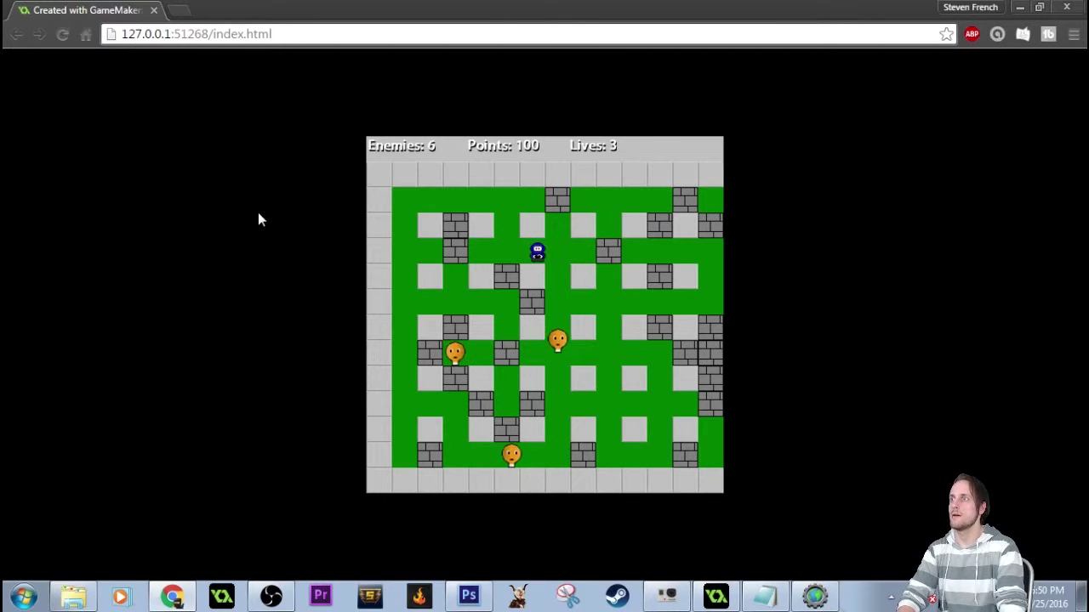
key(Down)
key(Down)
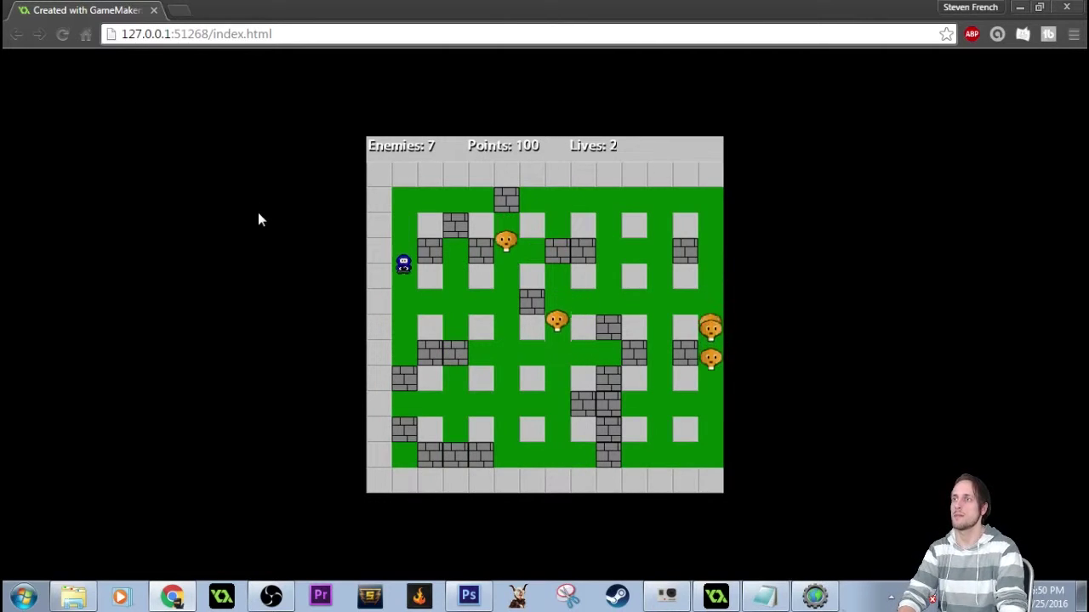
key(Right)
key(space)
key(Left)
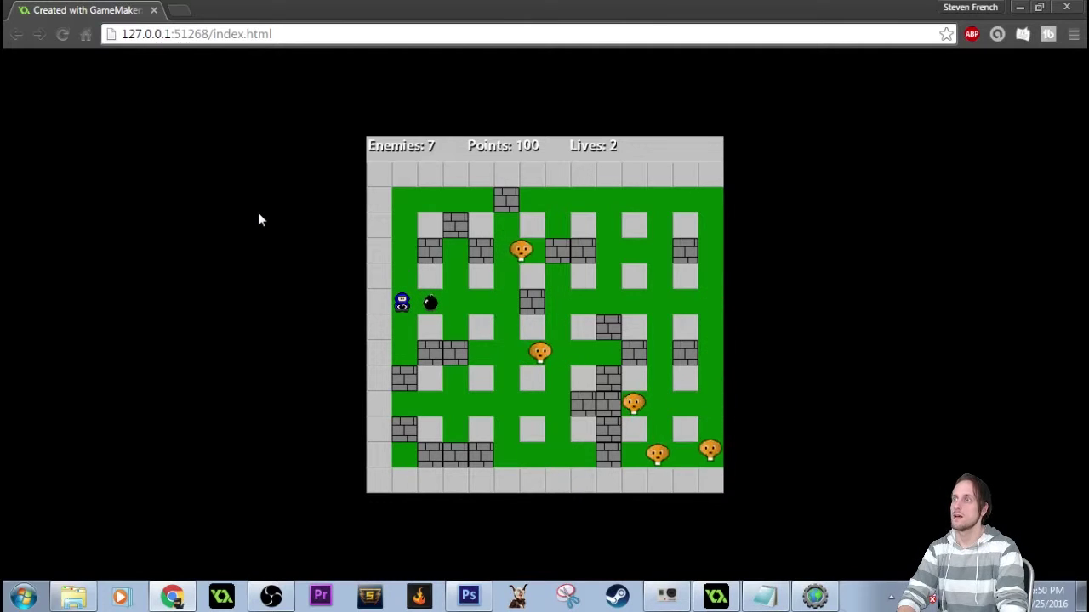
key(Down)
key(Down)
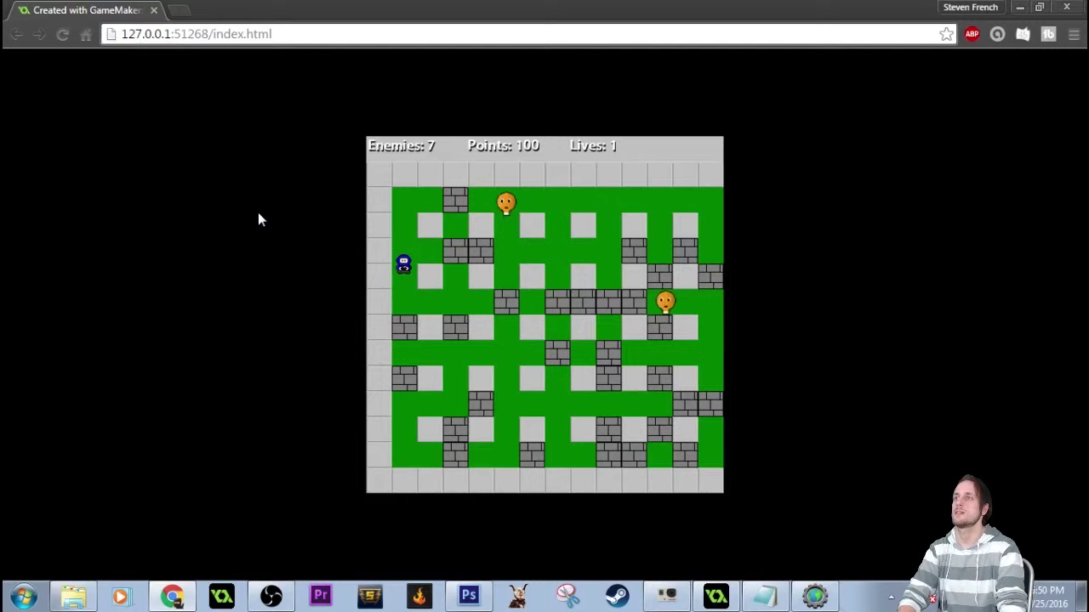
key(Right)
key(Right)
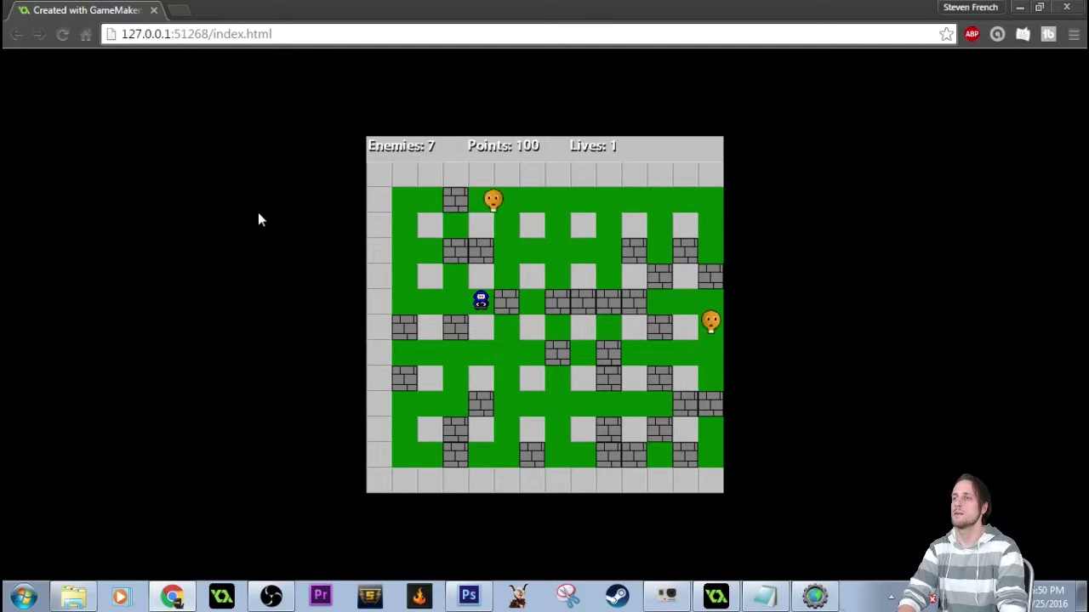
key(space)
key(Left)
key(Up)
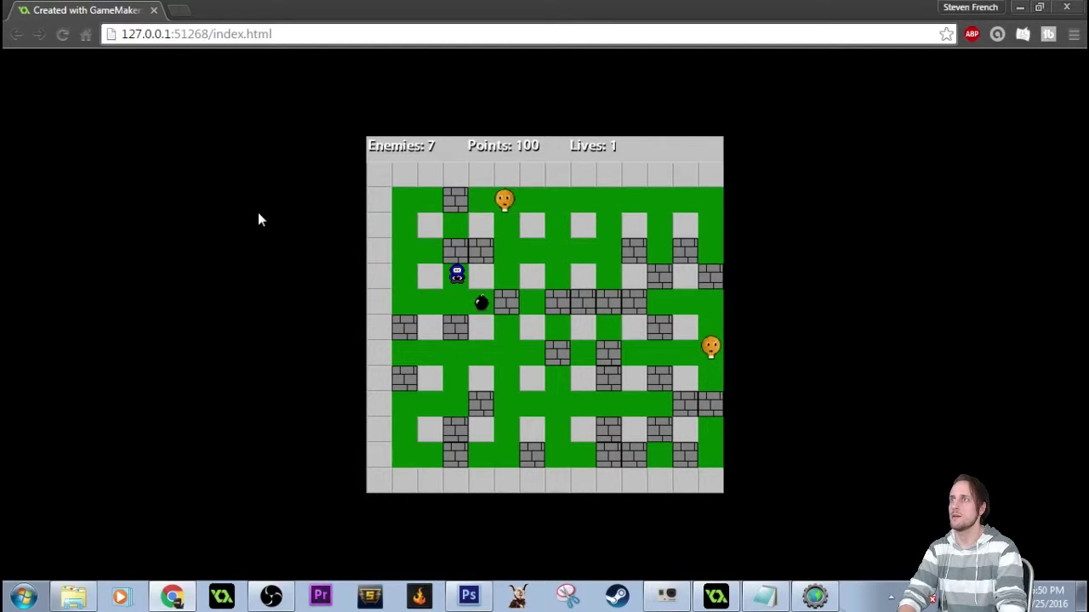
key(Down)
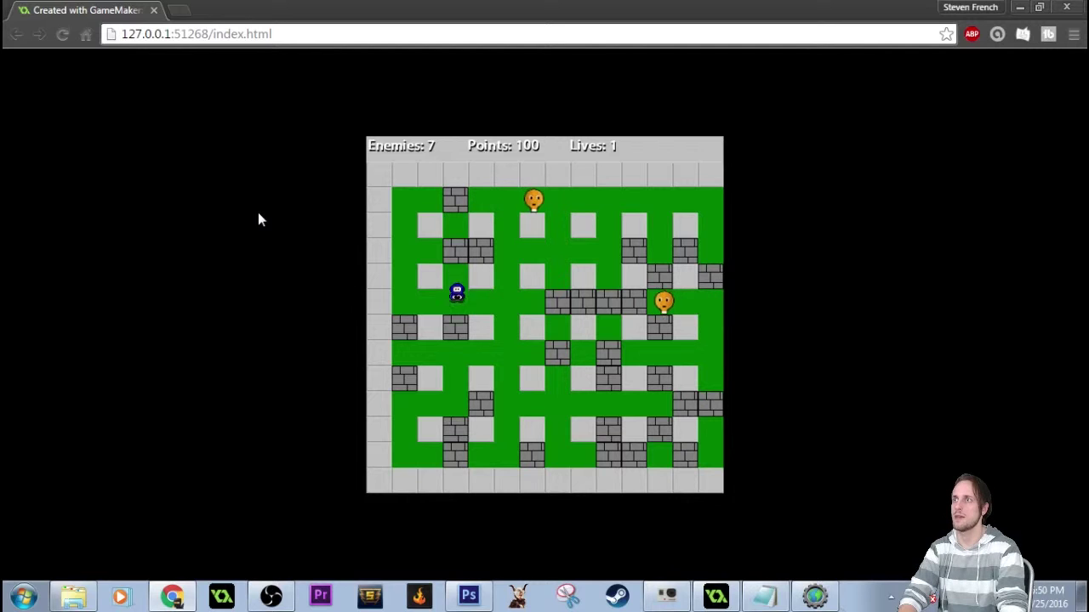
key(Right)
key(Up)
key(Up)
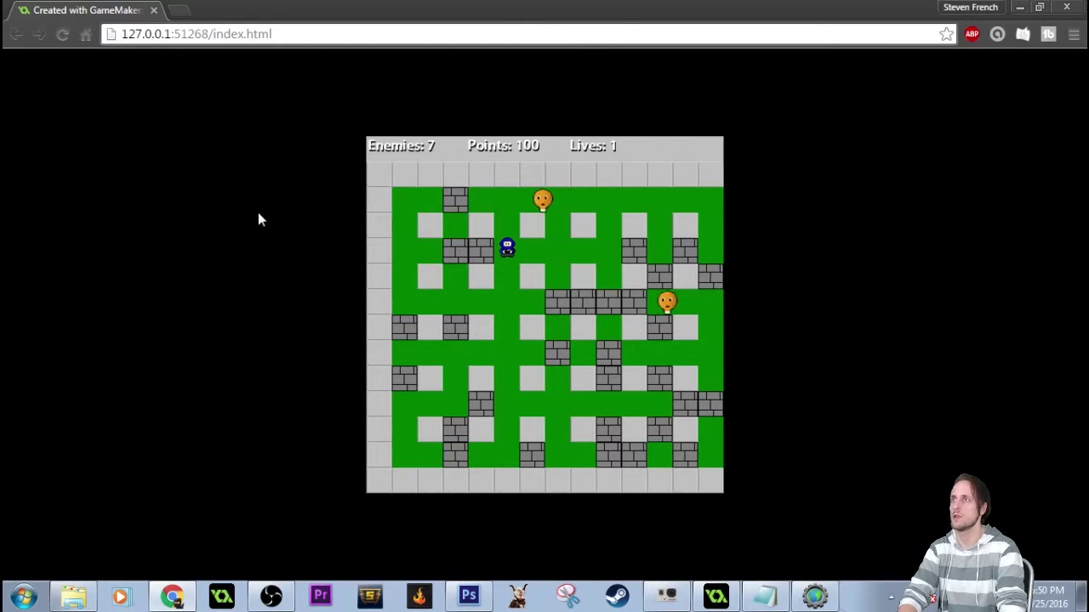
key(space)
key(Right)
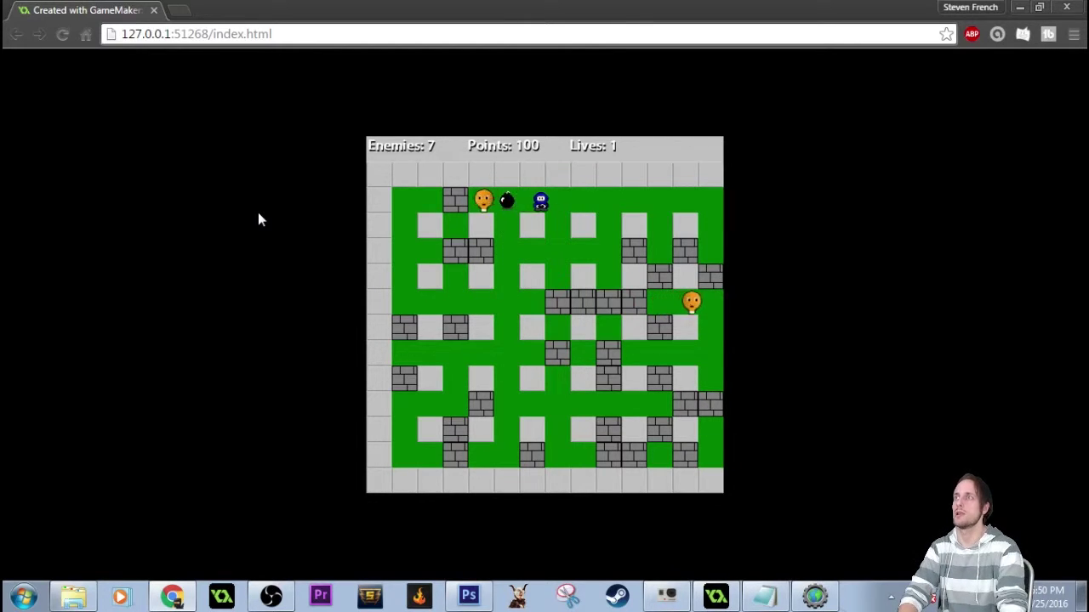
key(Right)
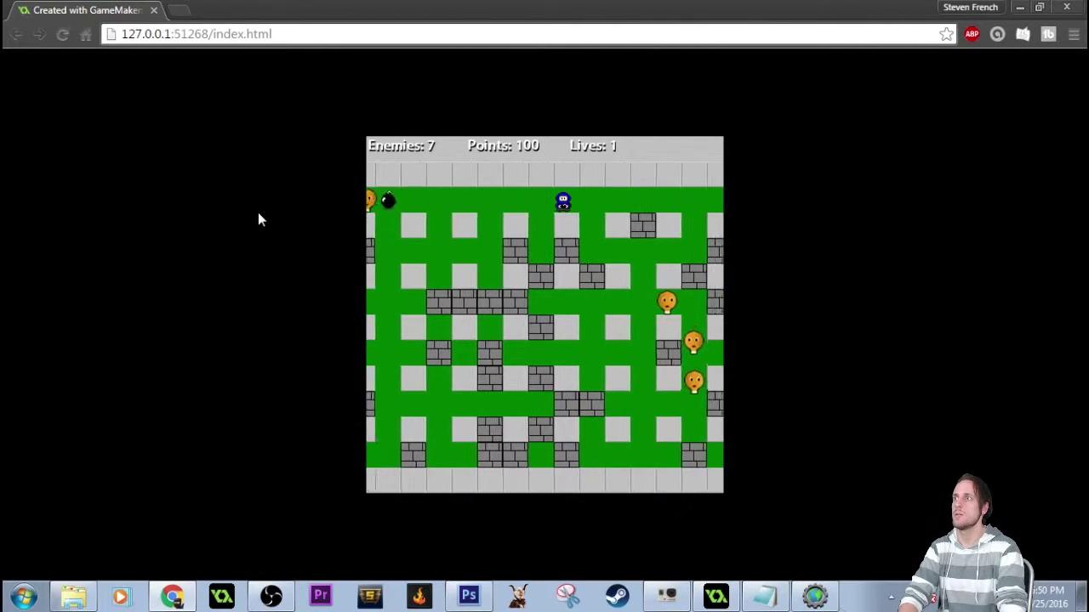
key(Down)
key(Right)
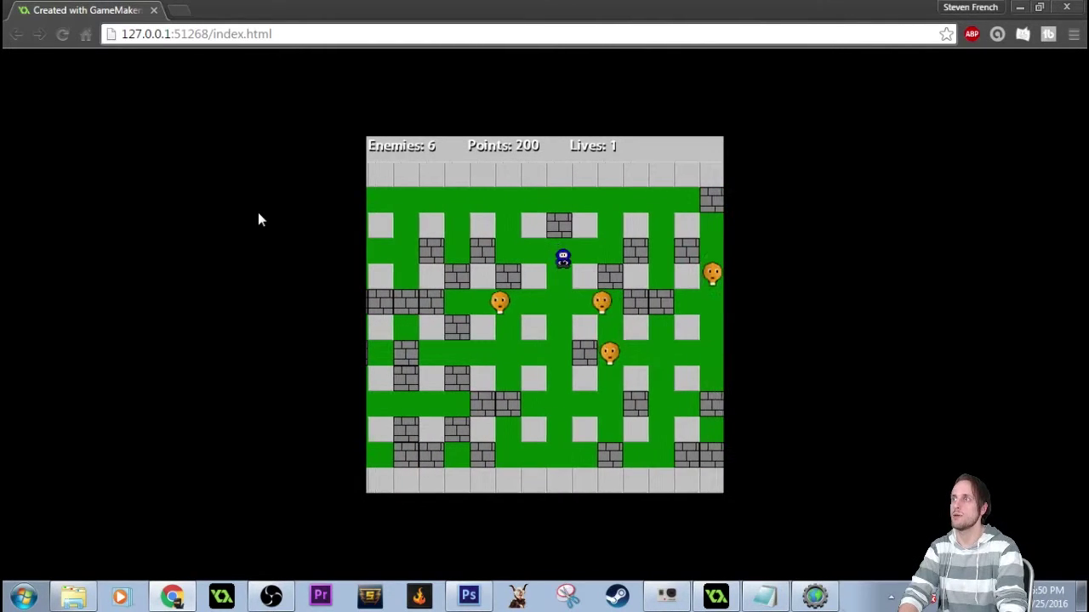
key(Down)
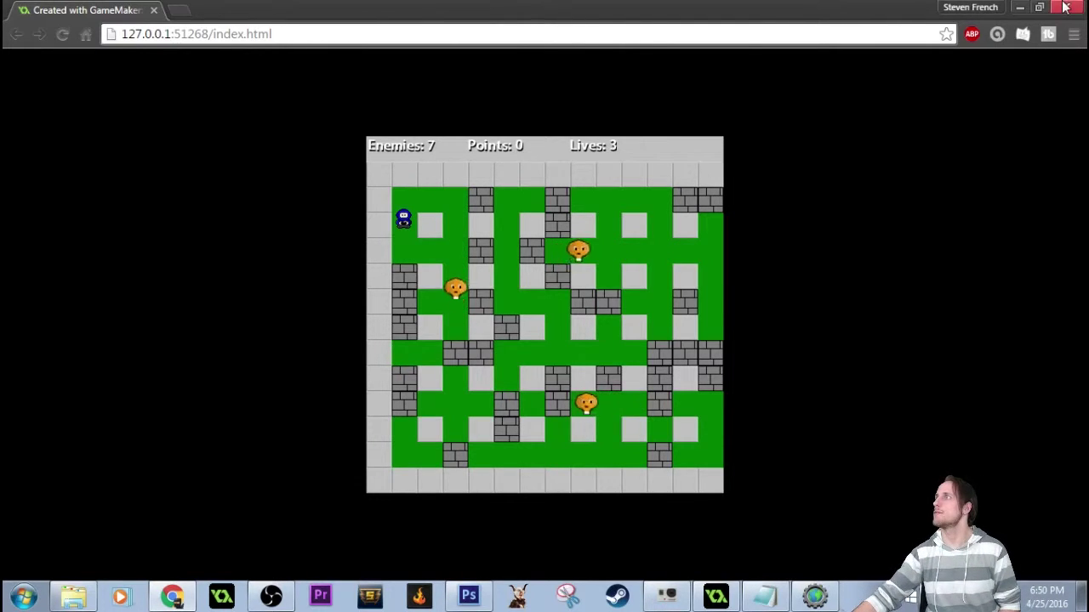
click(1019, 7)
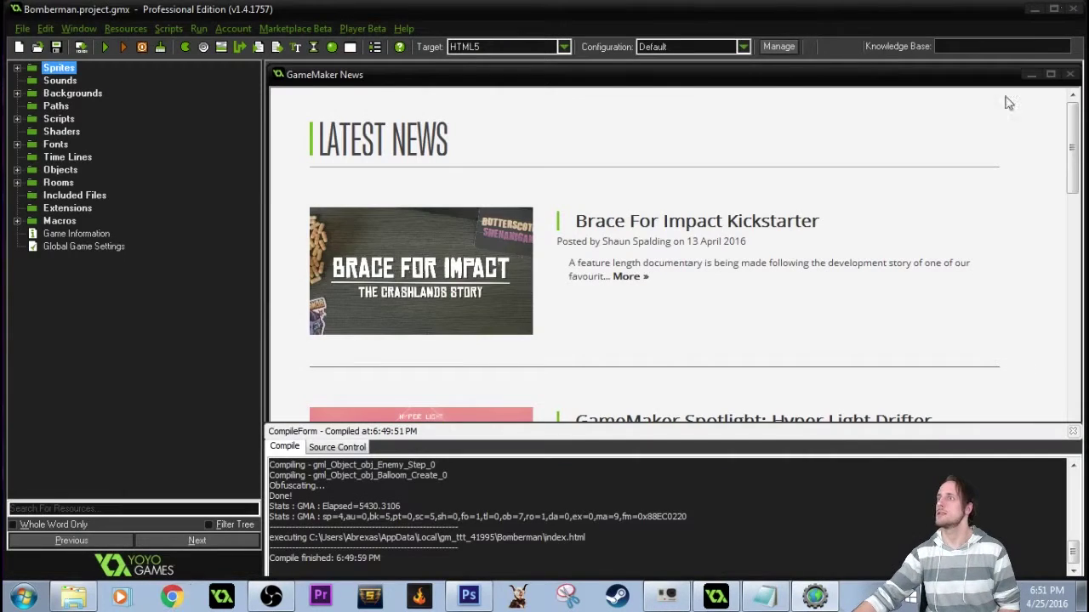
Step: Start File > Create Application, browse to Exports > Bomberman, then cancel the export
click(19, 29)
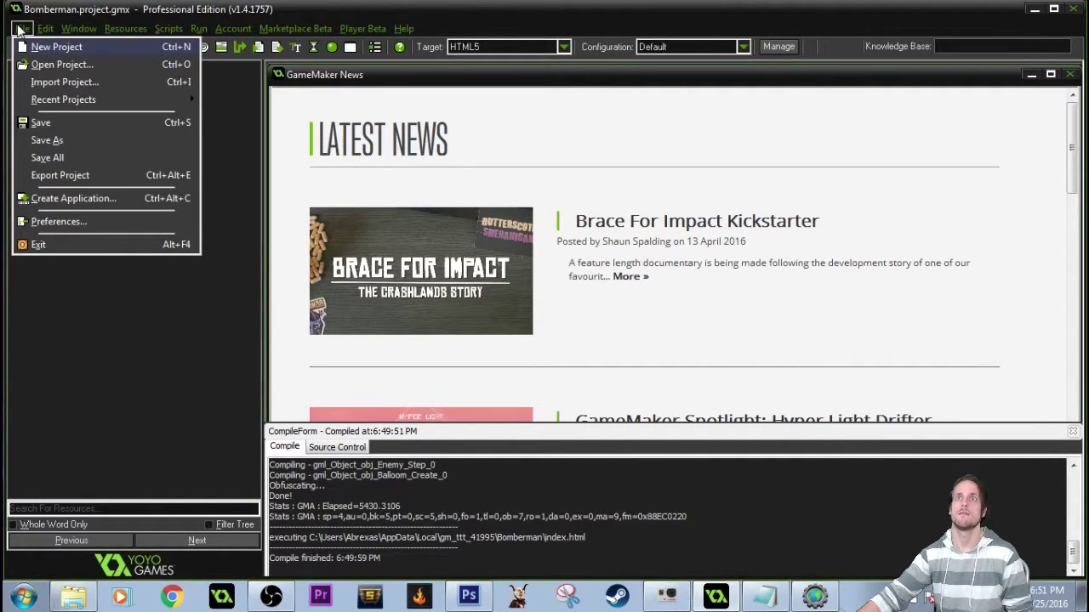
click(66, 199)
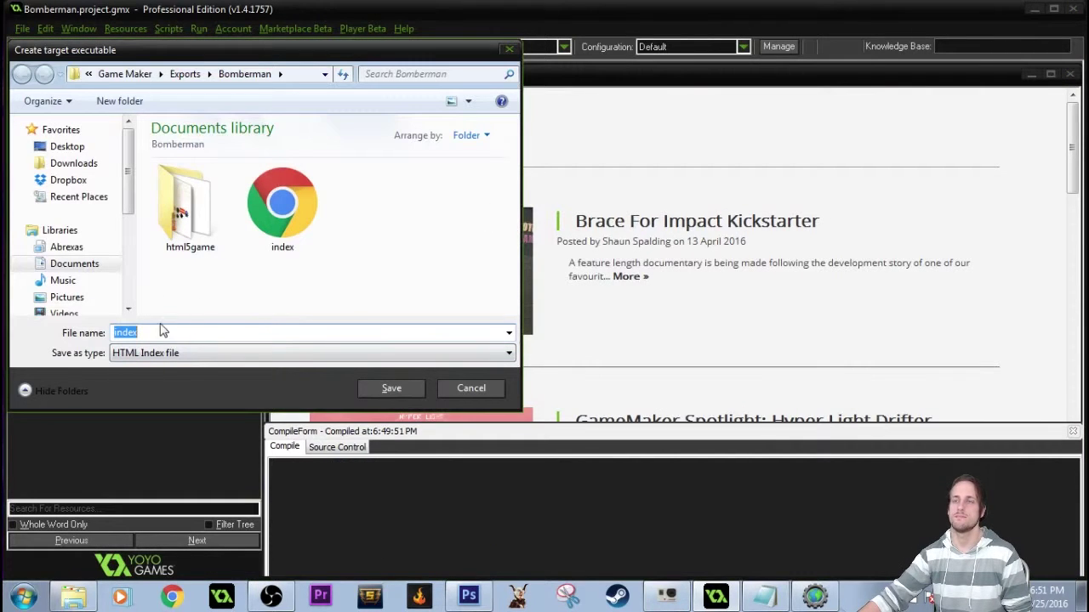
click(182, 77)
double_click(381, 213)
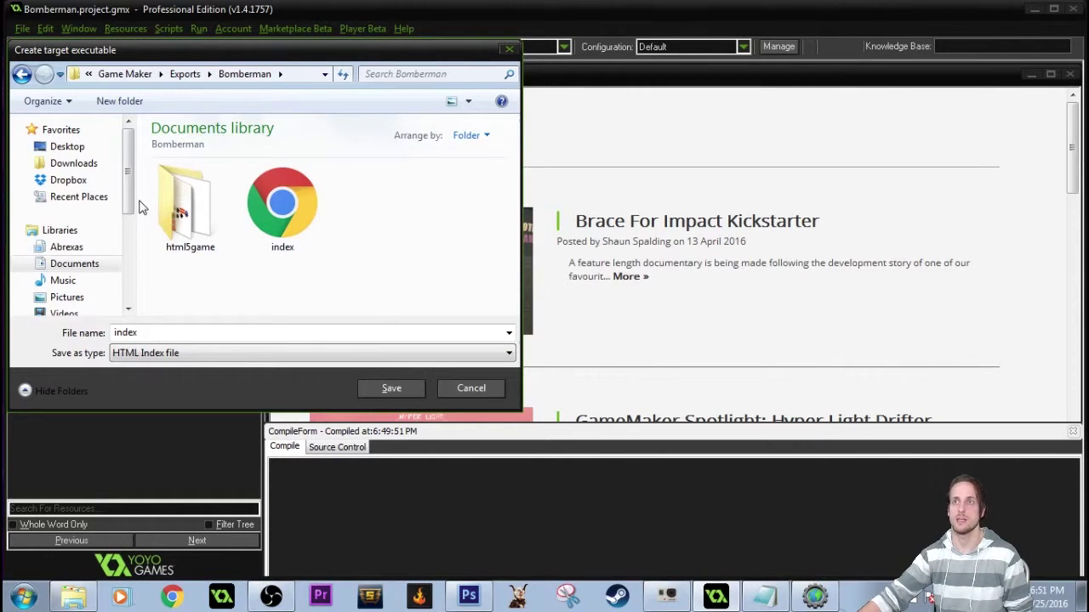
click(486, 387)
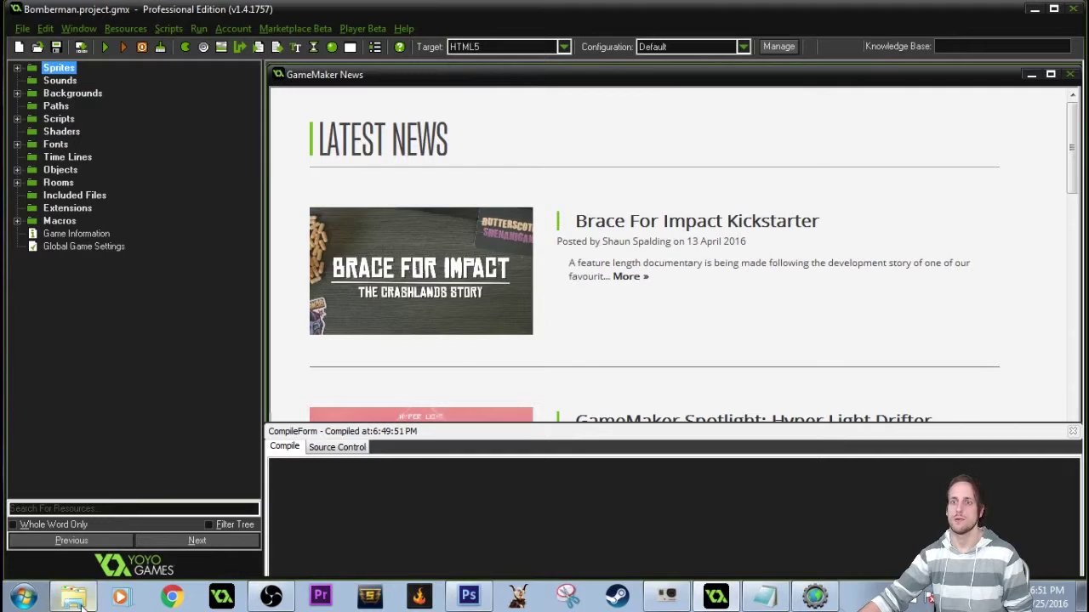
Step: Bring the Bomberman export folder window forward, then move and resize it
key(alt+Tab)
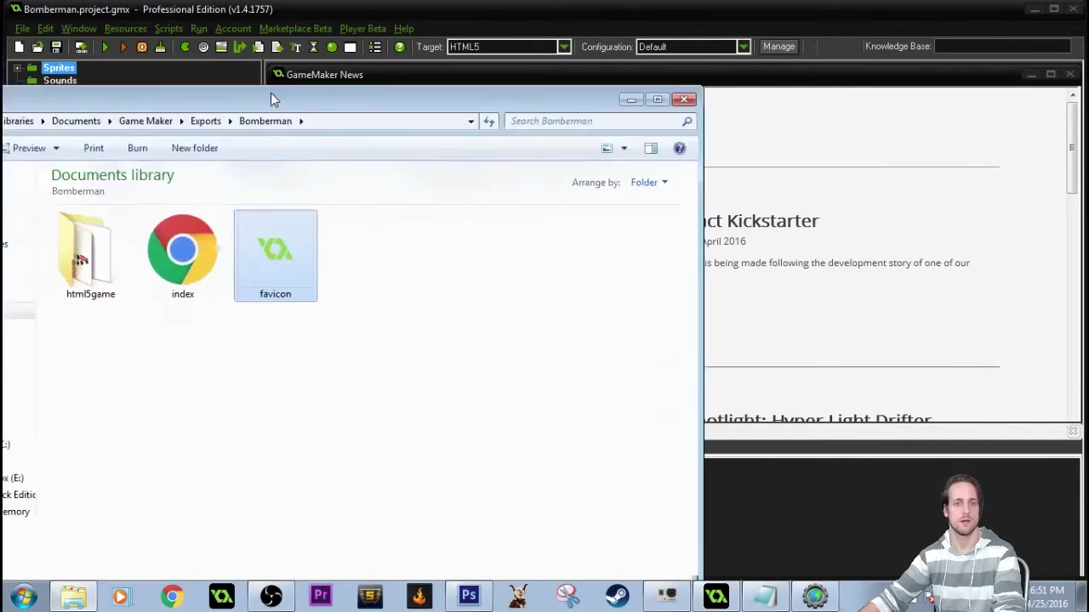
drag(271, 93, 567, 85)
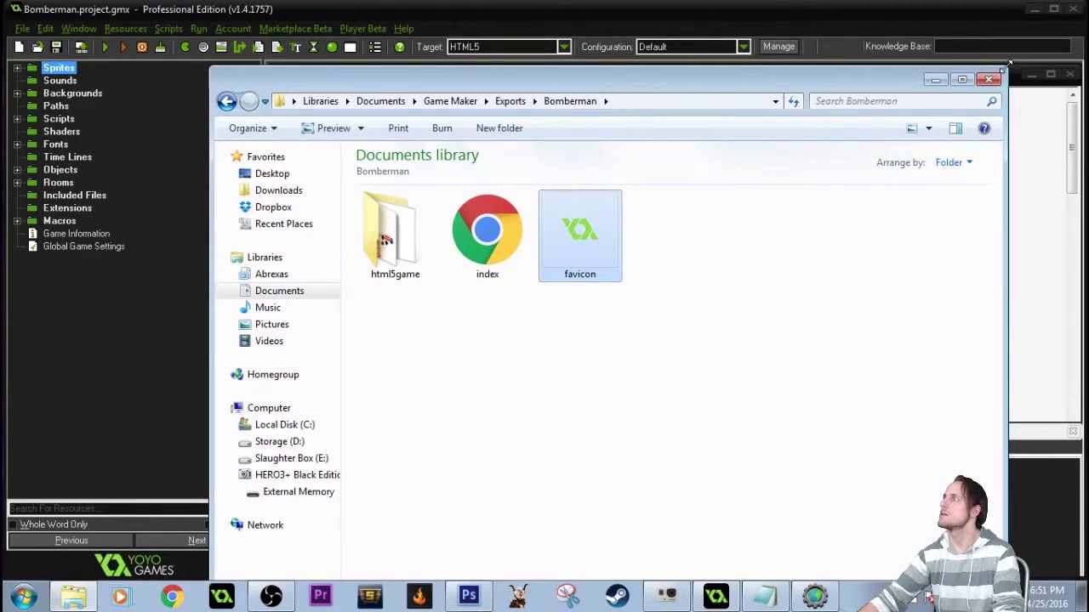
drag(1008, 64, 838, 212)
drag(745, 225, 669, 111)
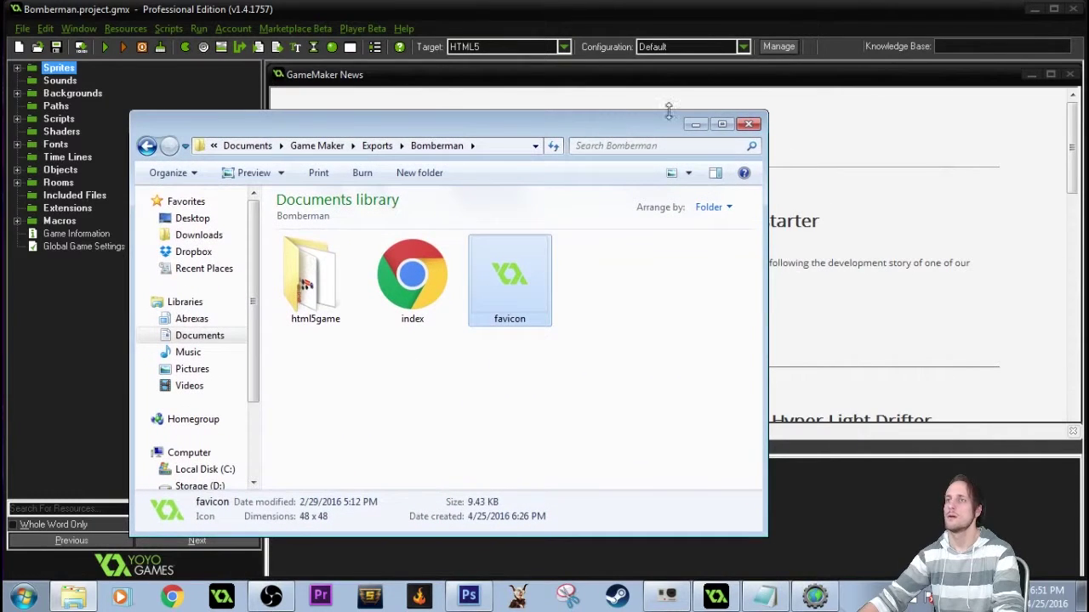
Step: Inspect the html5game folder, return to the export folder, and search 'google'
click(336, 317)
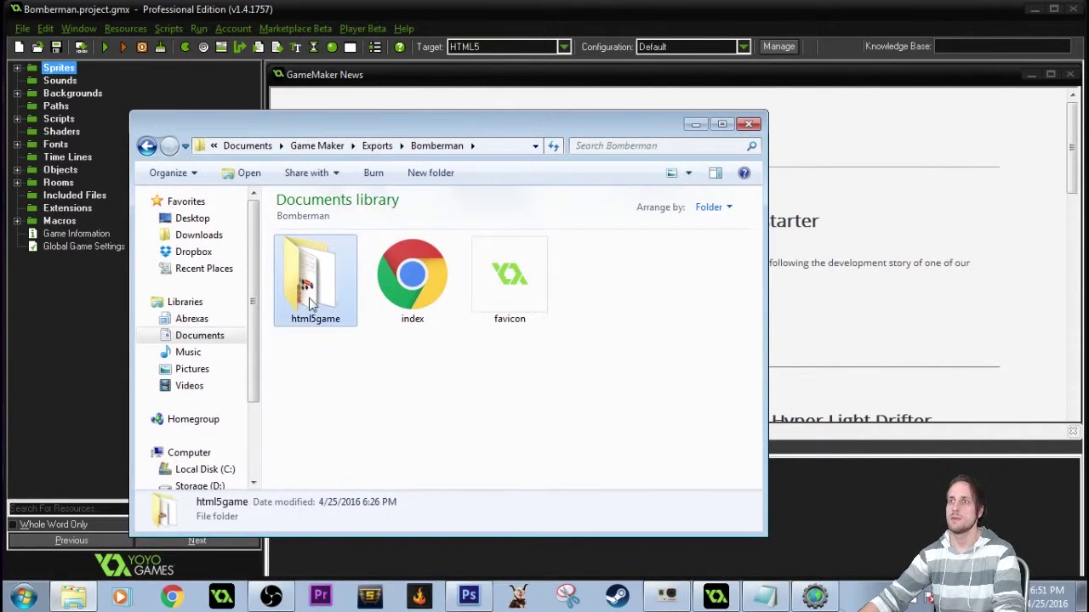
double_click(309, 298)
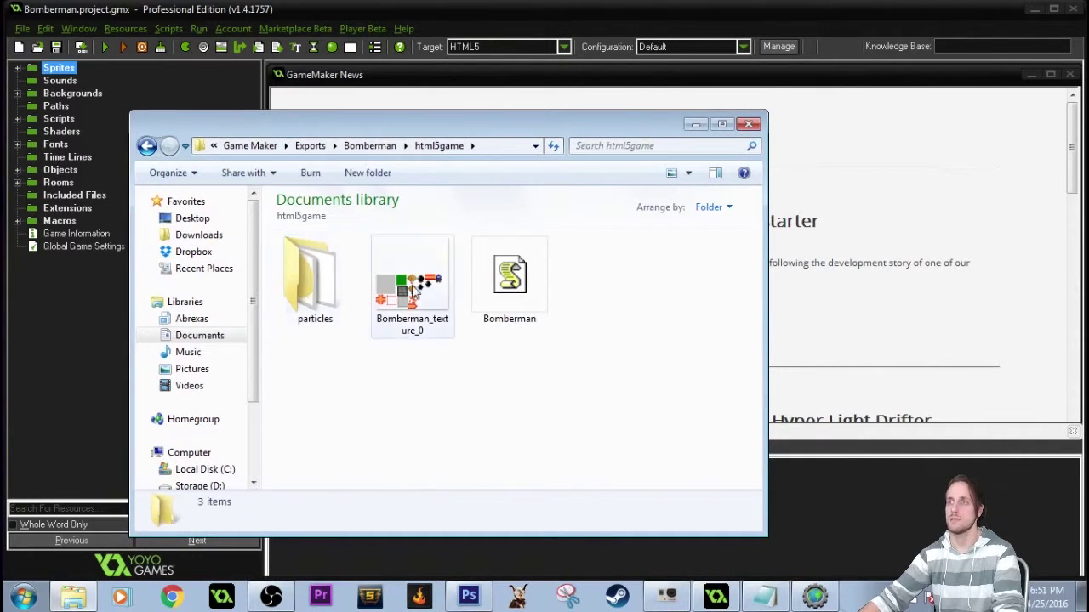
click(148, 148)
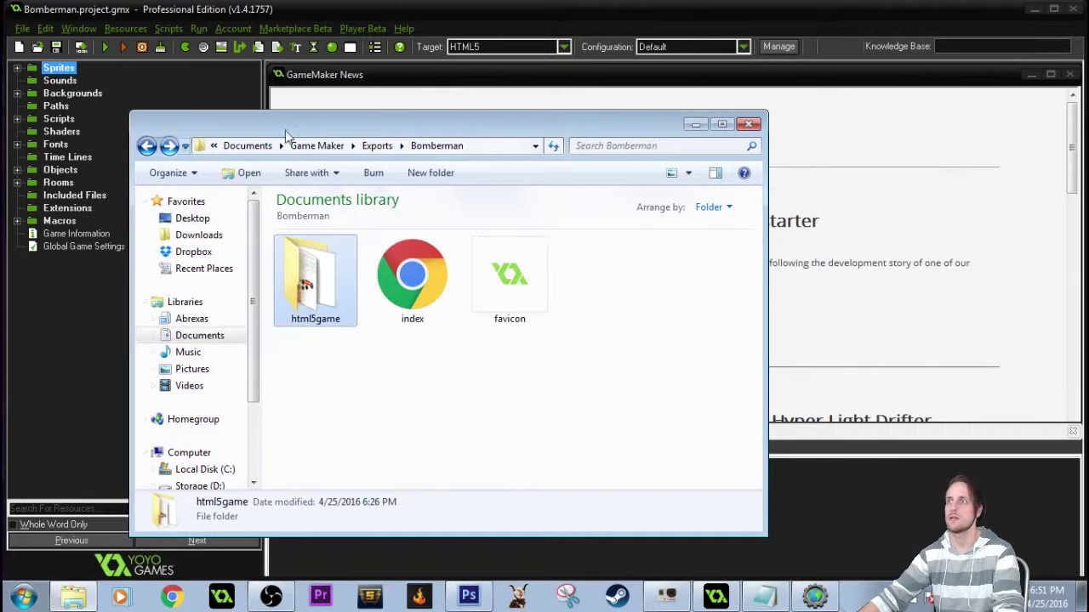
click(621, 411)
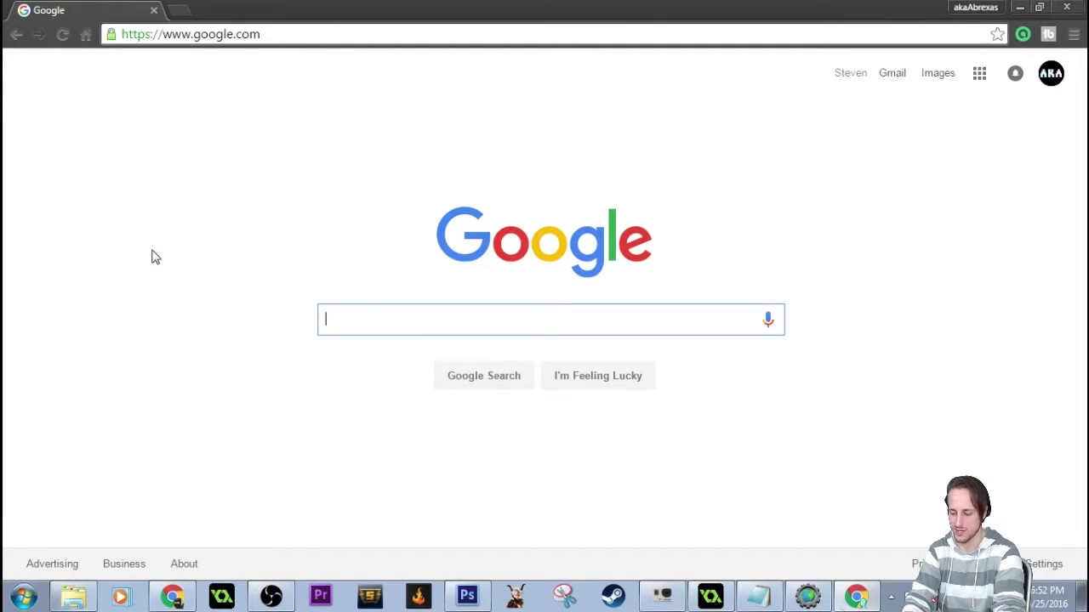
text(google)
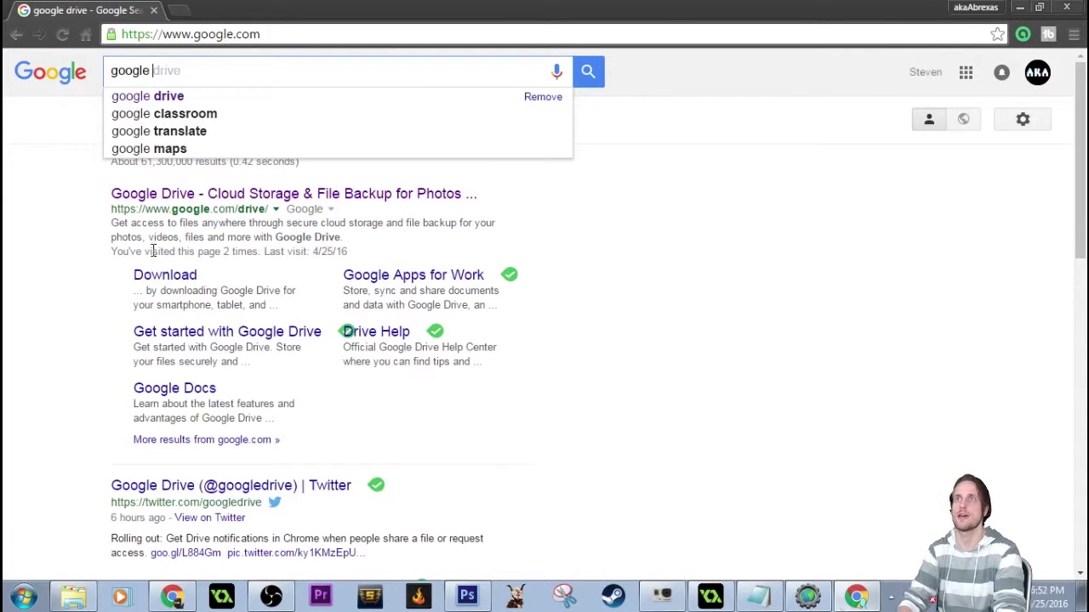
Step: Search for 'google drive' and go into the Google Drive app
key(Down)
key(Return)
click(284, 195)
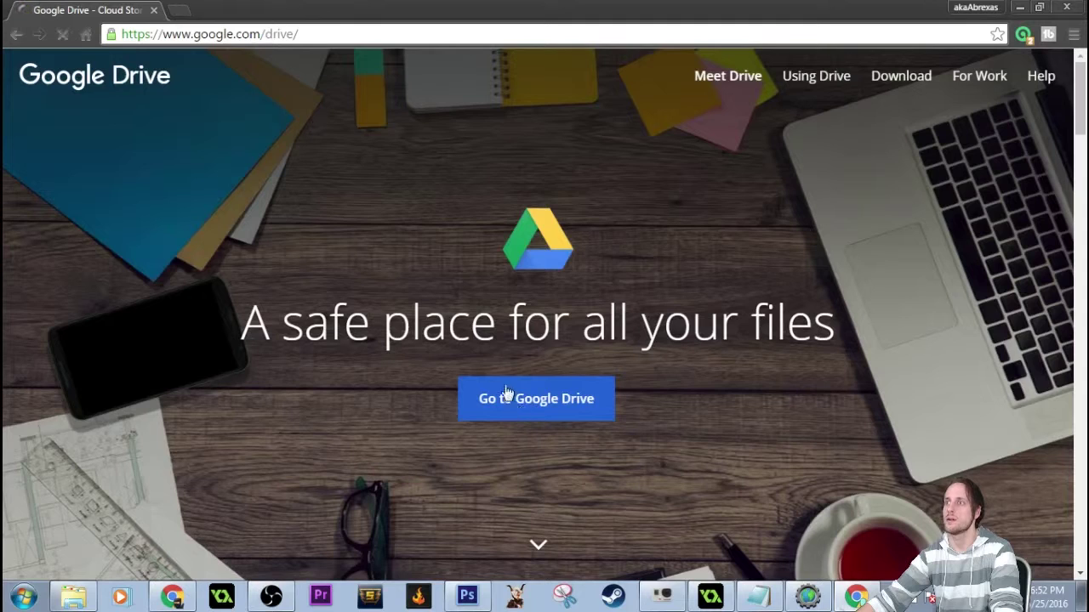
click(507, 392)
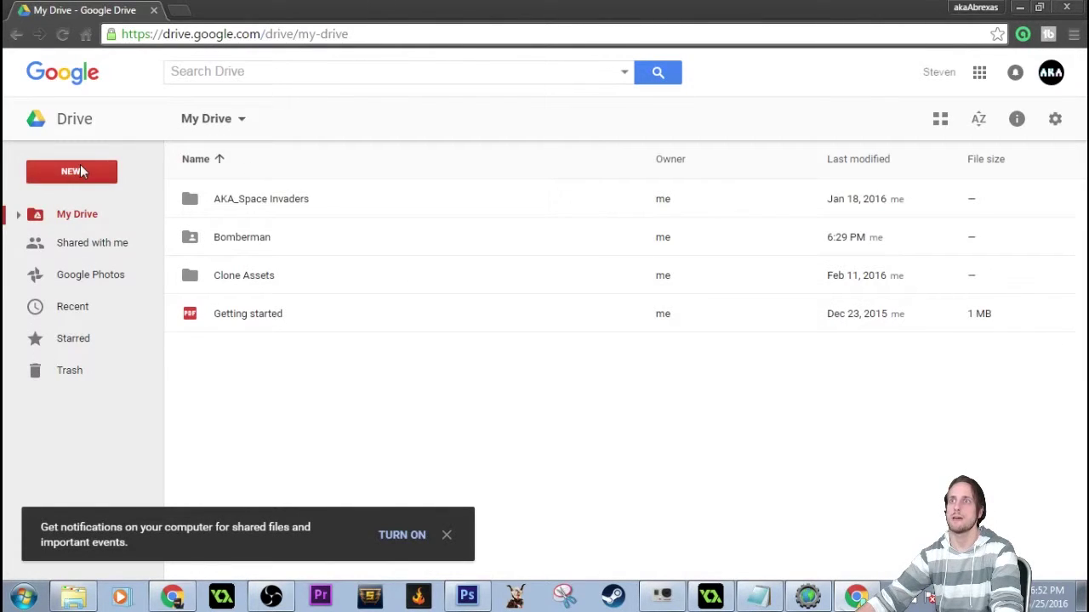
Step: Open the Bomberman folder, return to My Drive, dismiss the notifications prompt, and open a new tab
double_click(251, 237)
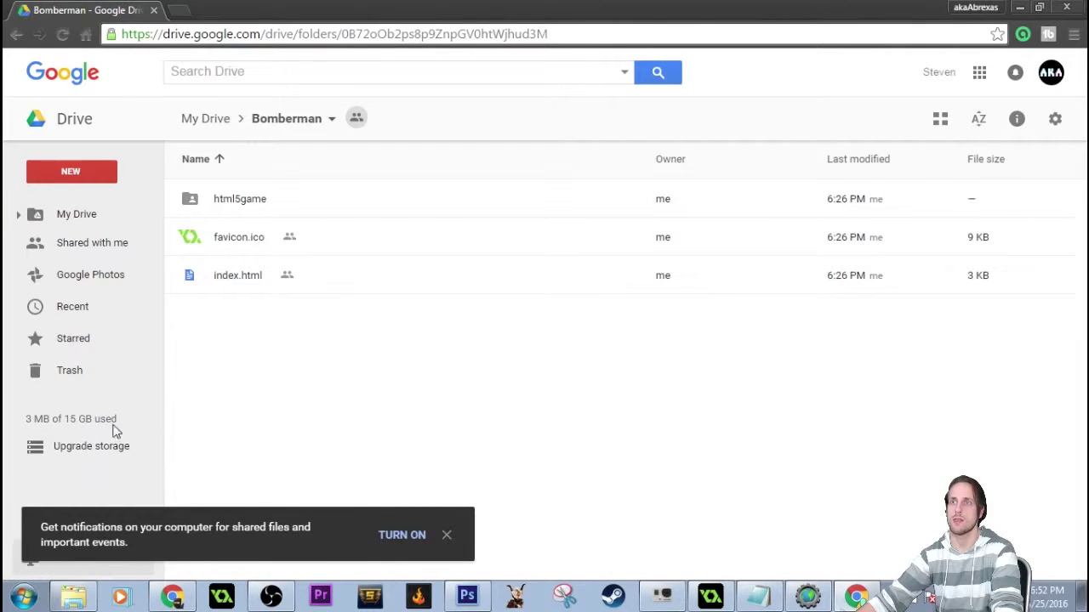
click(72, 218)
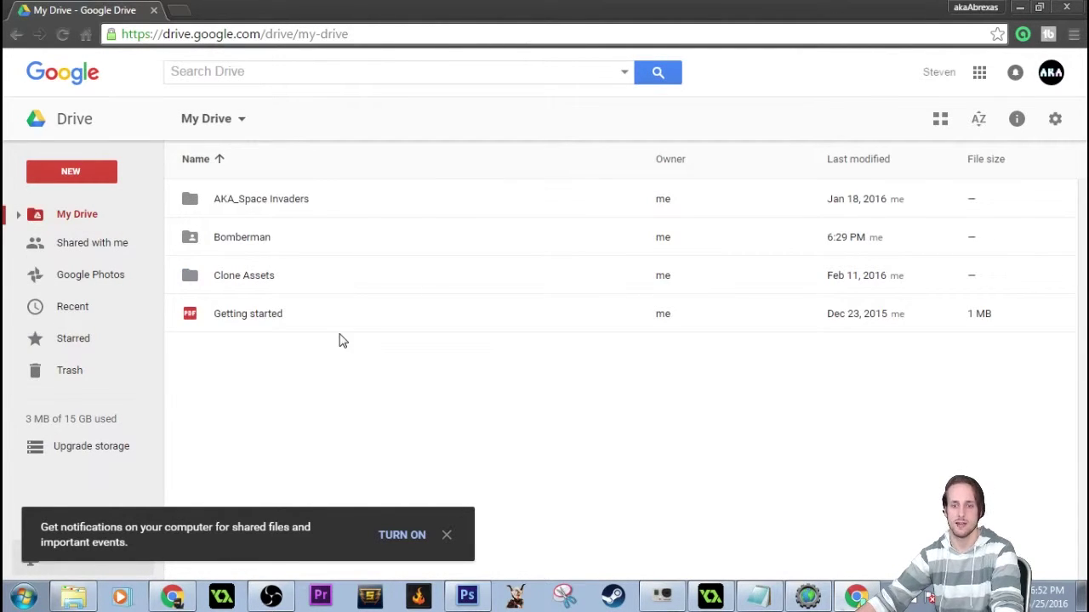
click(446, 536)
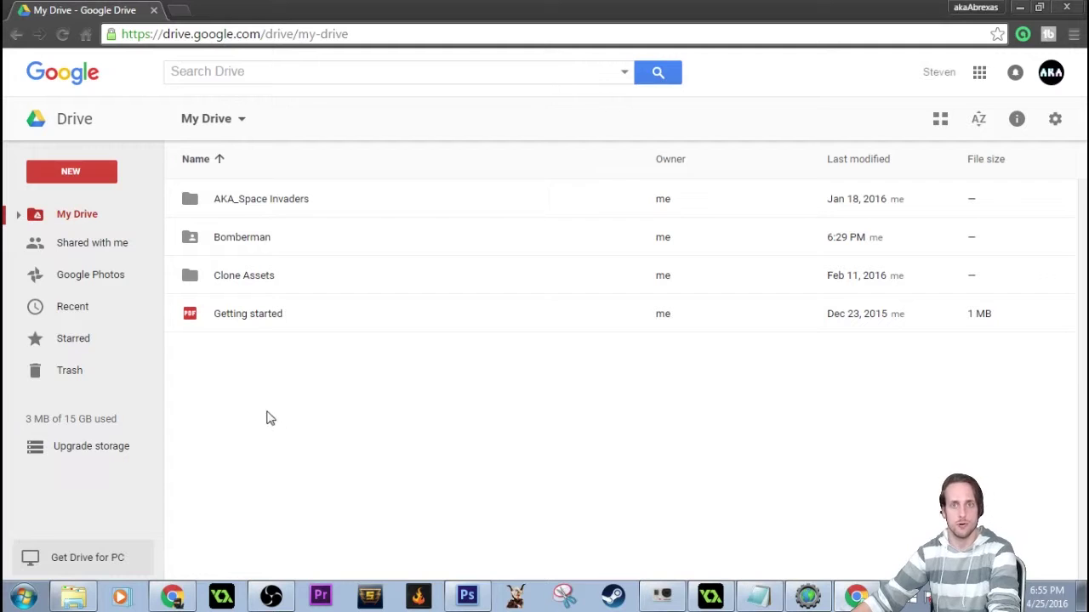
click(179, 10)
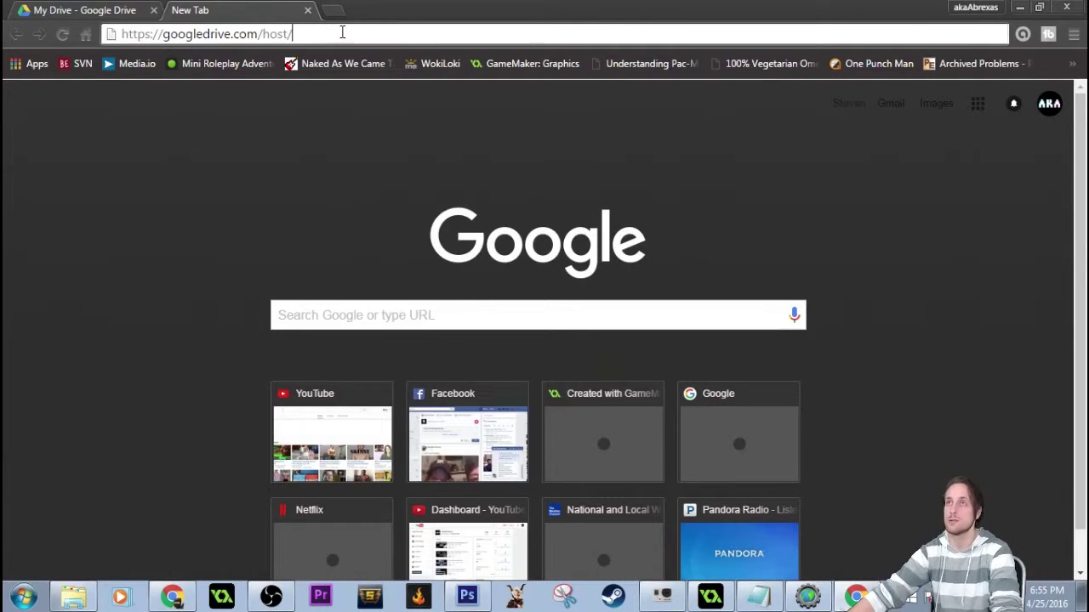
Step: Get the Bomberman folder's shareable link and select the folder ID at its end
click(140, 8)
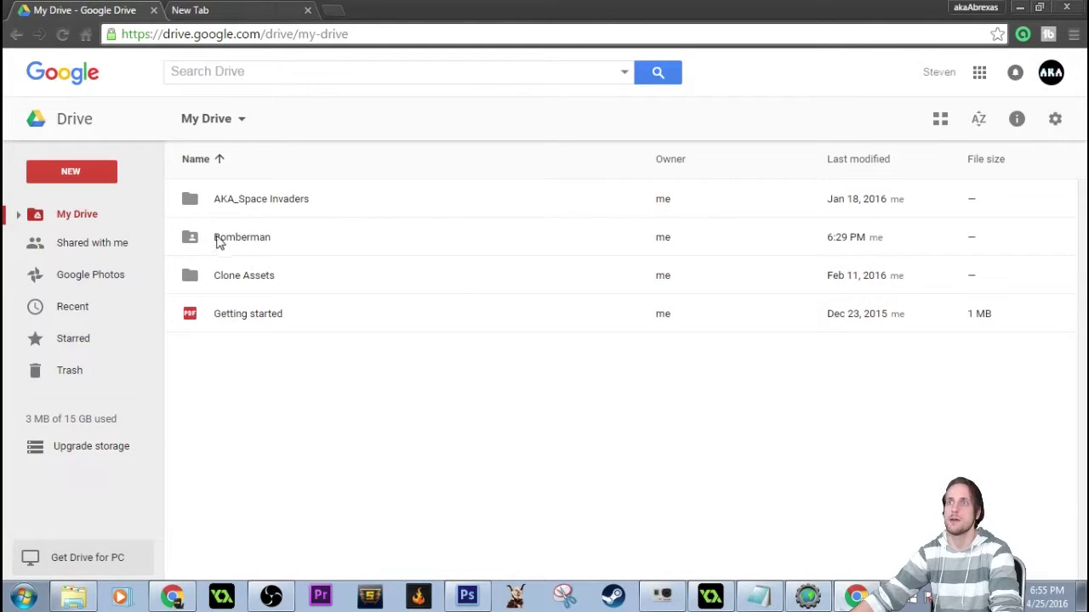
right_click(251, 241)
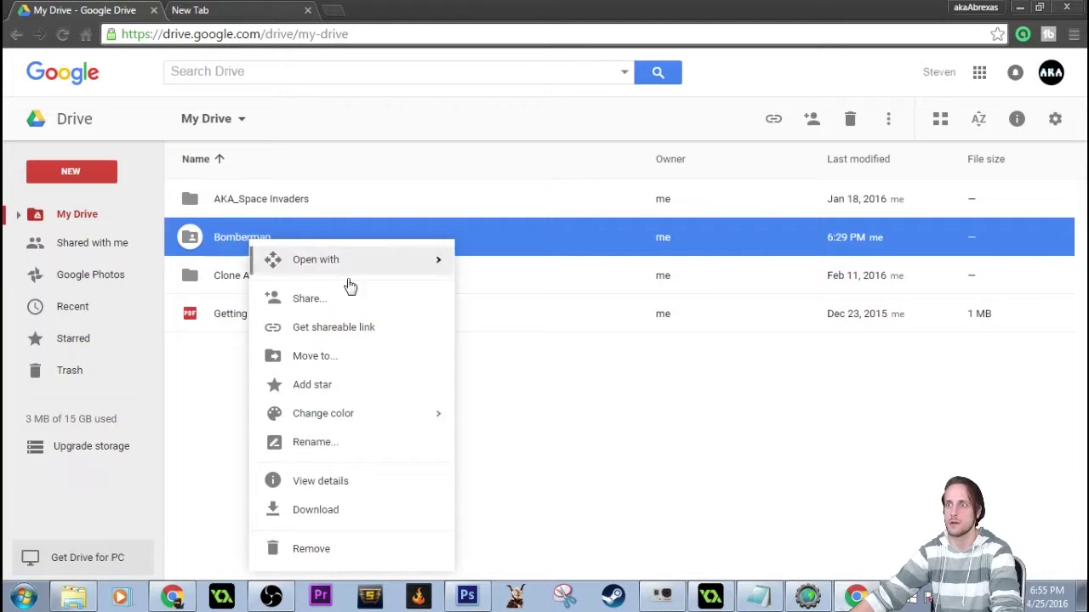
click(358, 332)
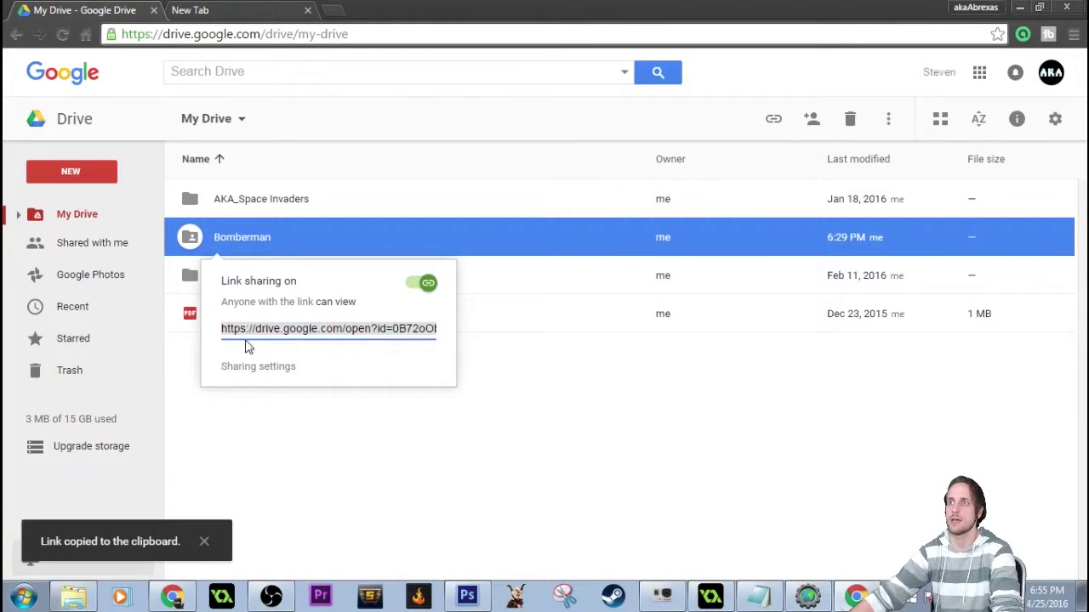
click(305, 334)
drag(395, 332, 471, 339)
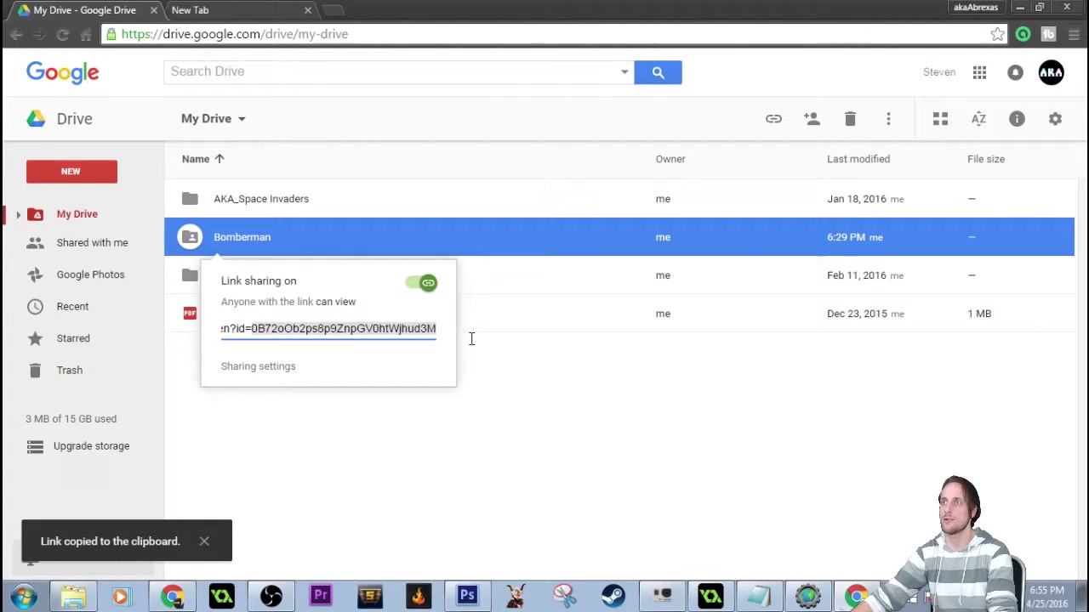
Step: Confirm the Bomberman folder's sharing so anyone with the link can view
right_click(217, 237)
click(302, 288)
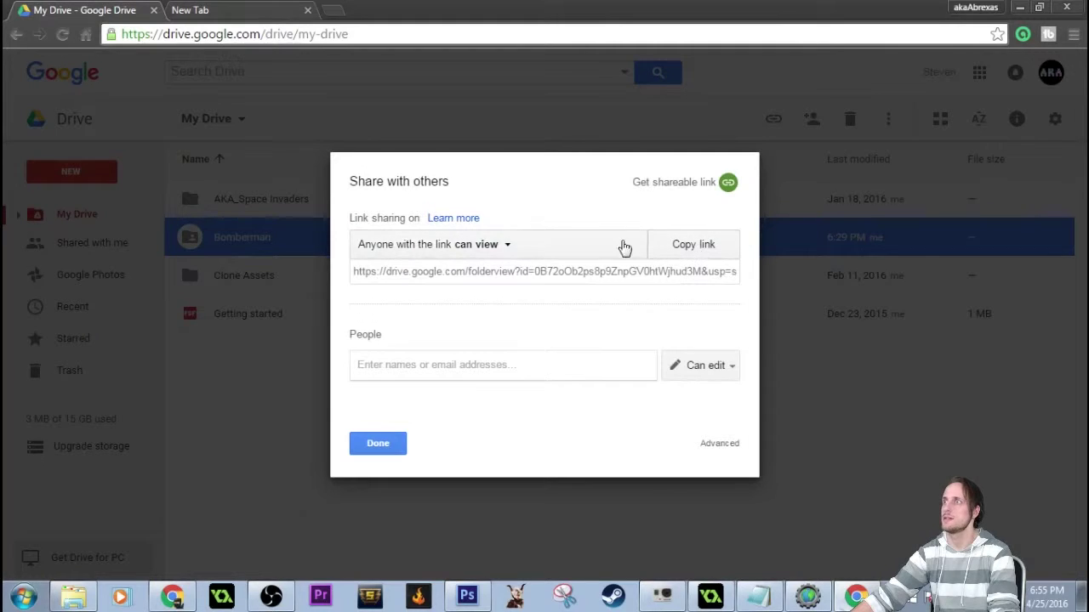
click(536, 272)
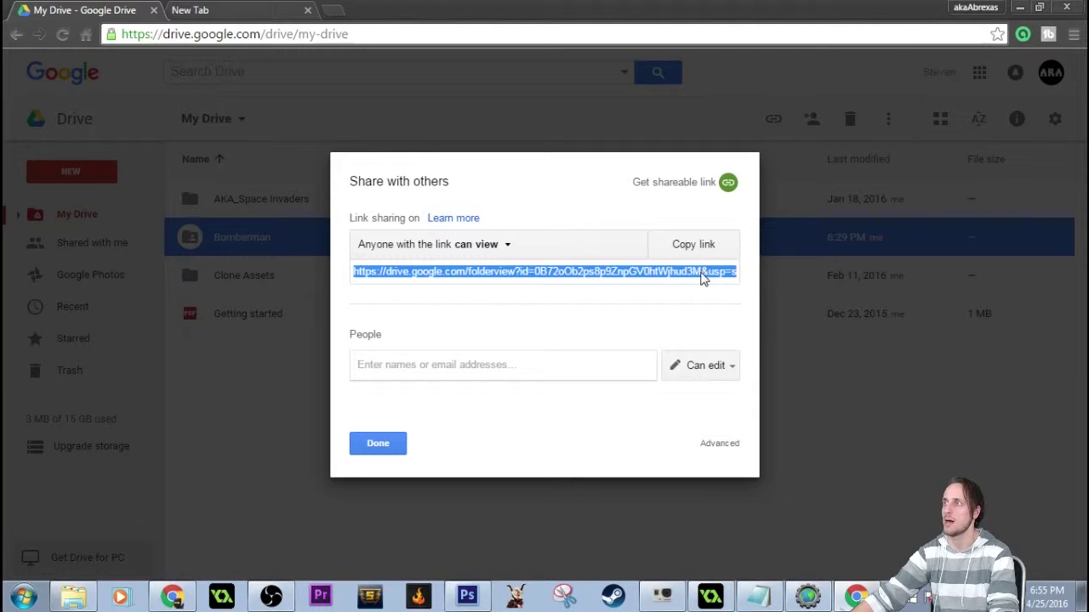
click(355, 442)
Step: Paste the folder ID after googledrive.com/host/, load the hosted game, and move the player right and down
click(214, 9)
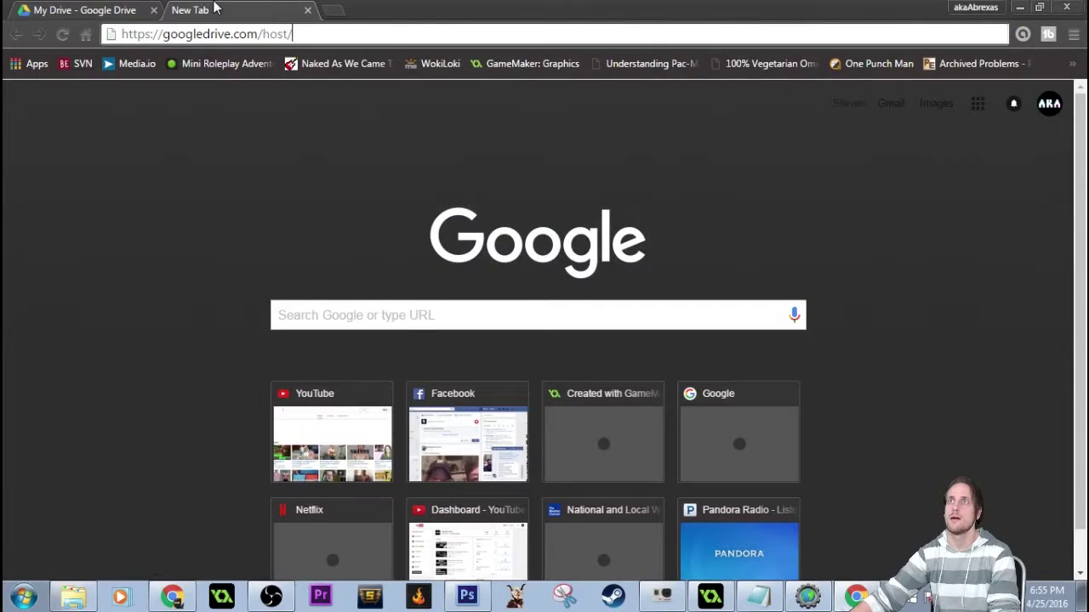
key(ctrl+v)
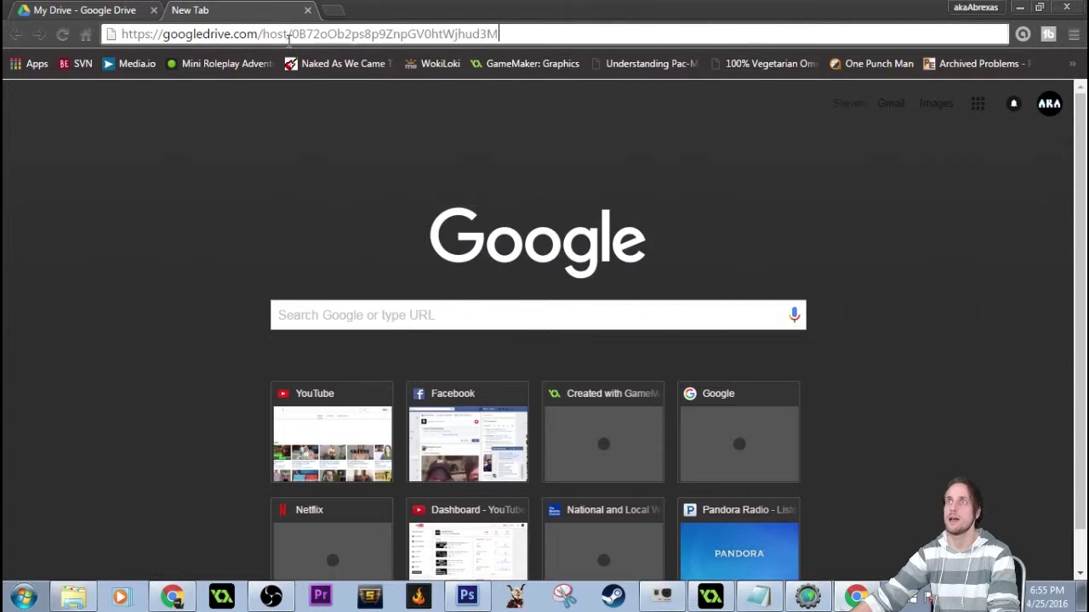
double_click(471, 33)
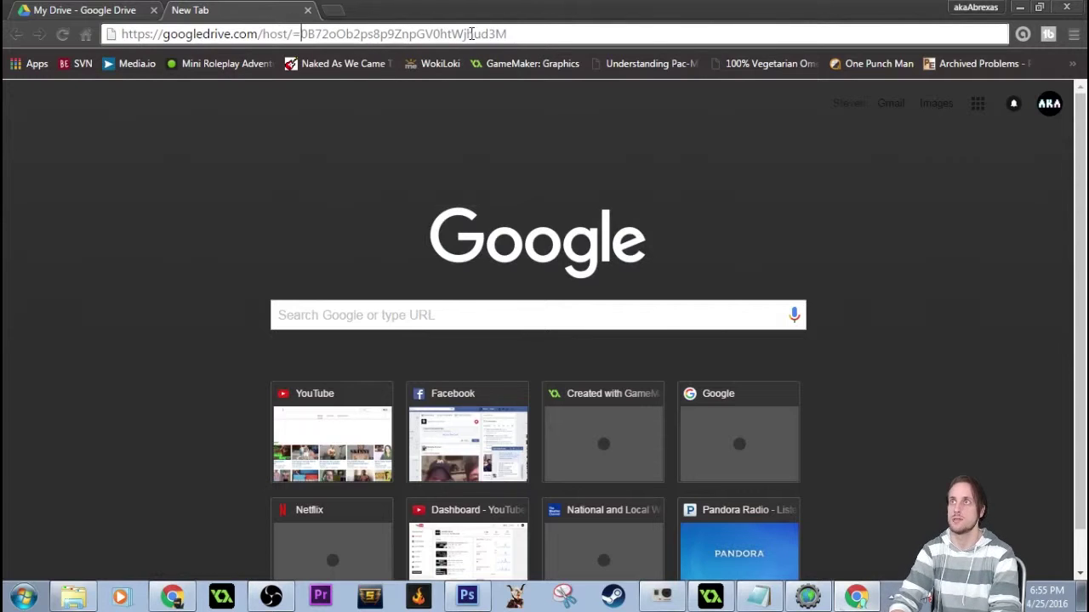
key(Left)
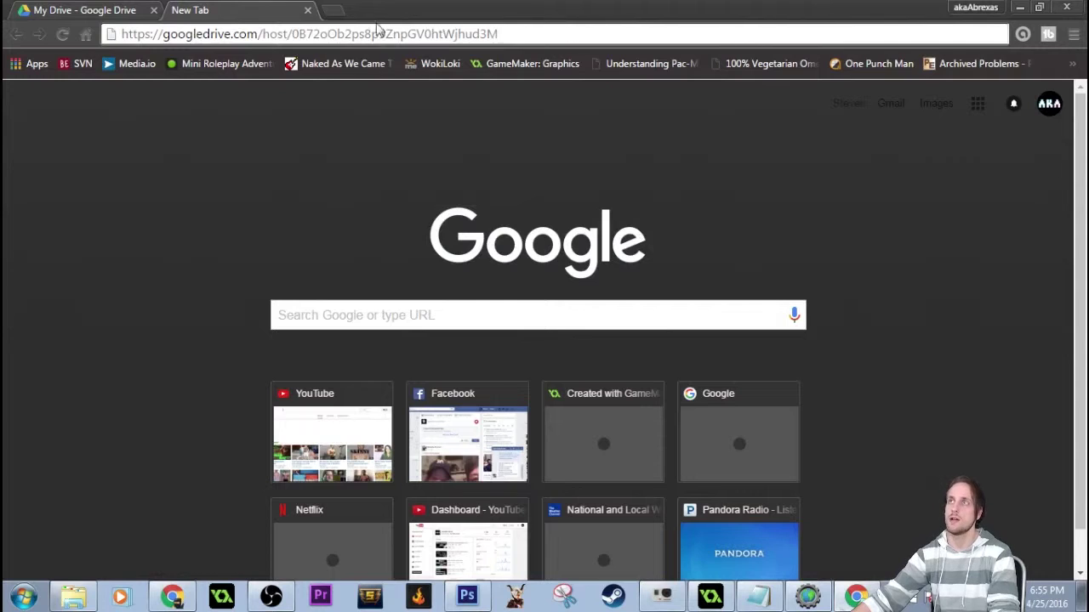
key(End)
key(ctrl+a)
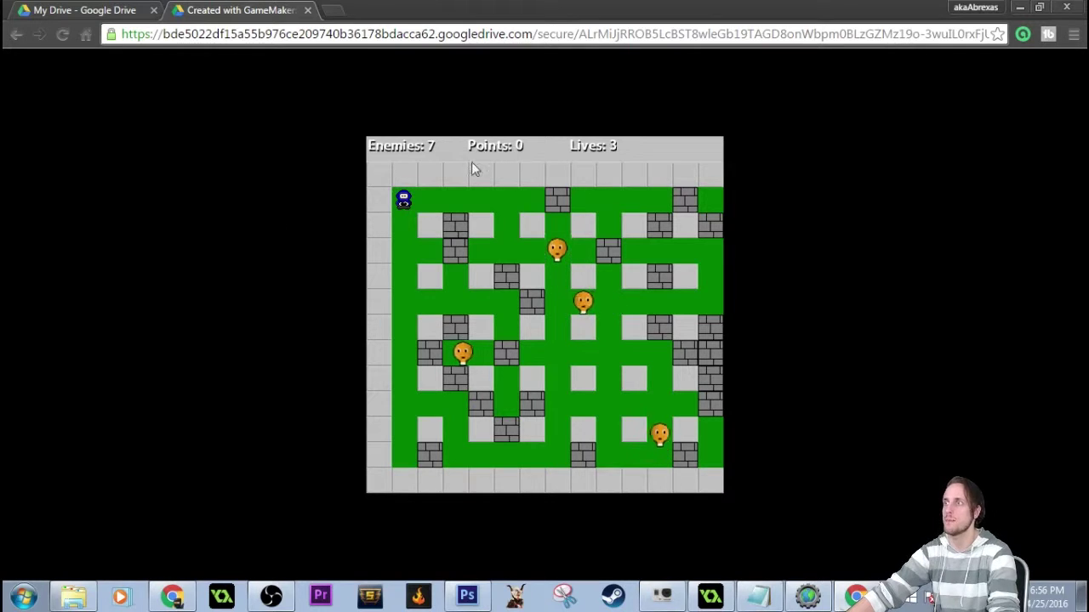
key(Right)
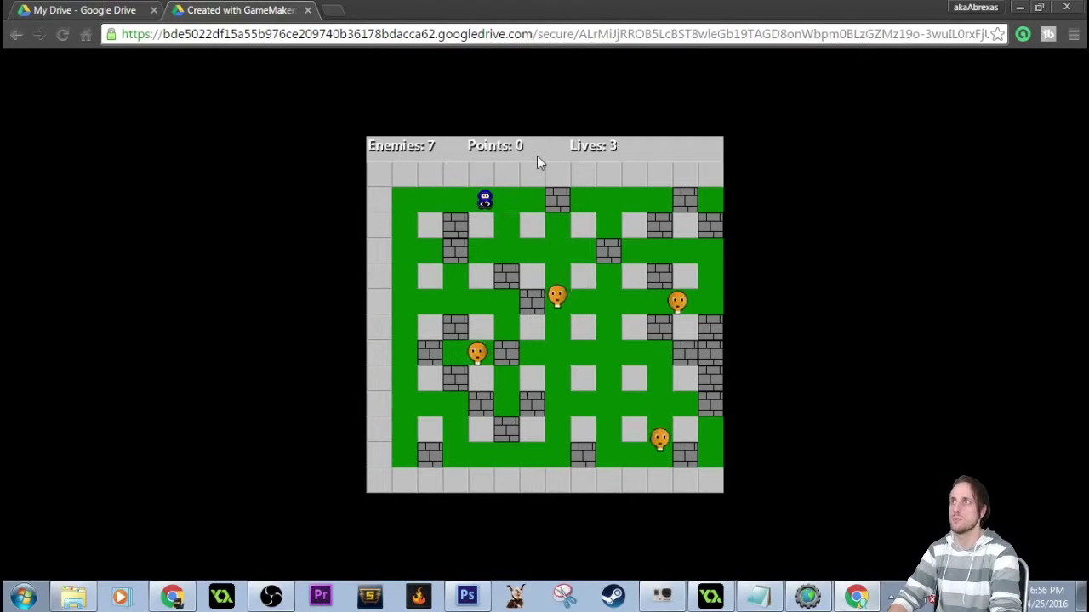
key(Down)
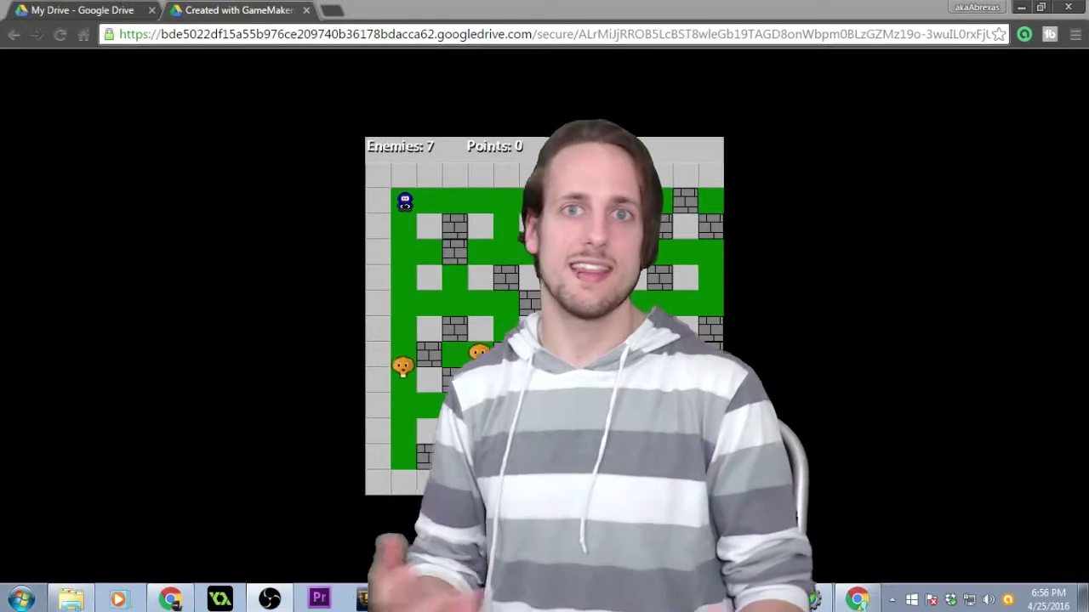